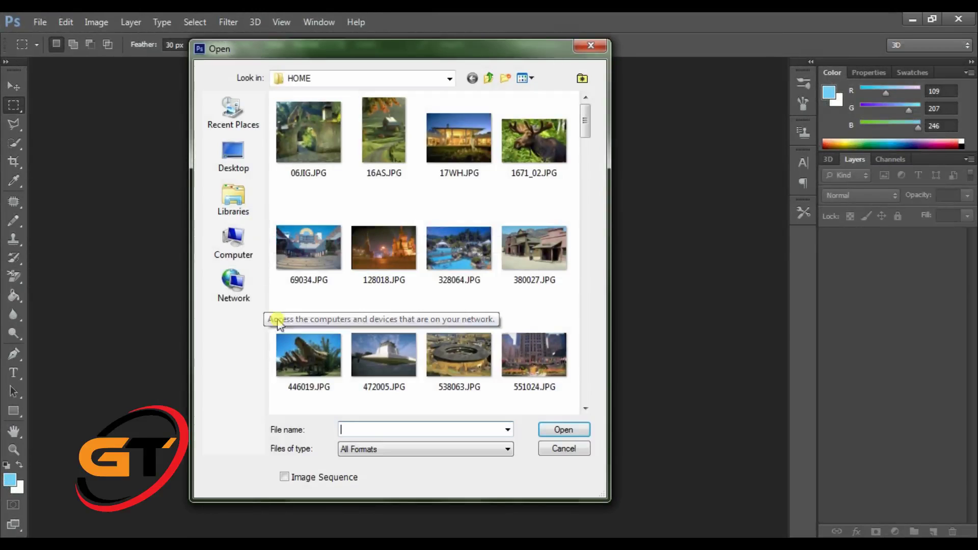
# Open the moose photo 1671_02.JPG from the HOME folder.
pyautogui.doubleClick(555, 153)
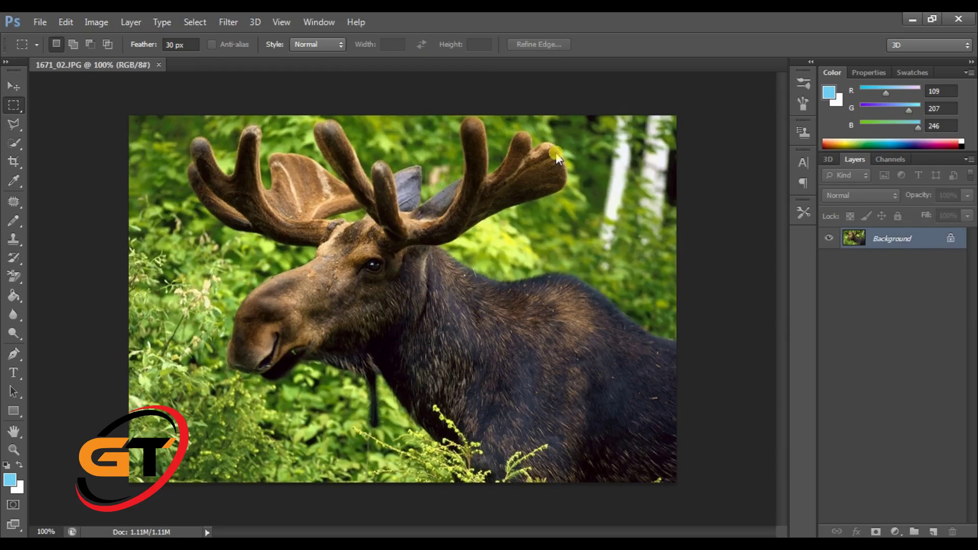
pyautogui.scroll(1, 556, 152)
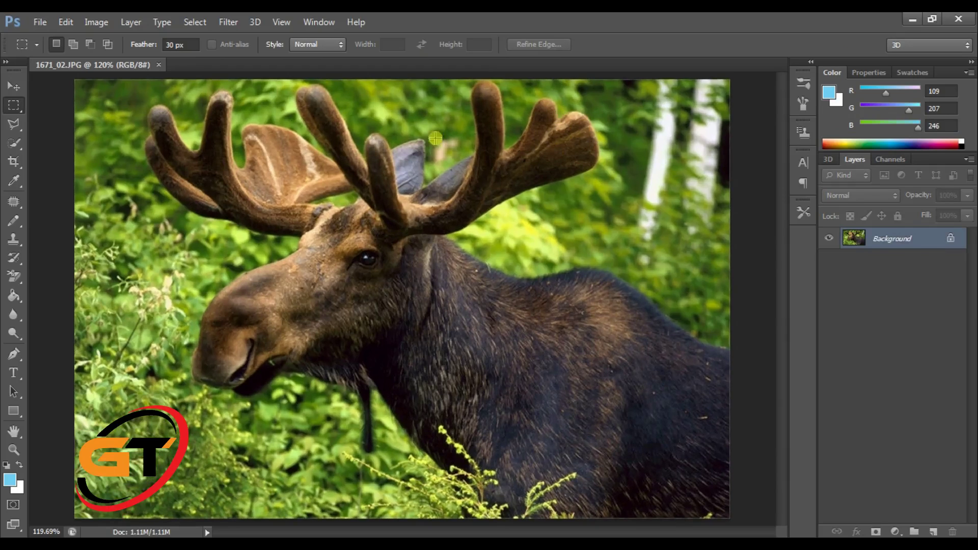
# Try to shift the moose photo on the canvas with the Move tool while its Background layer is locked.
pyautogui.click(15, 85)
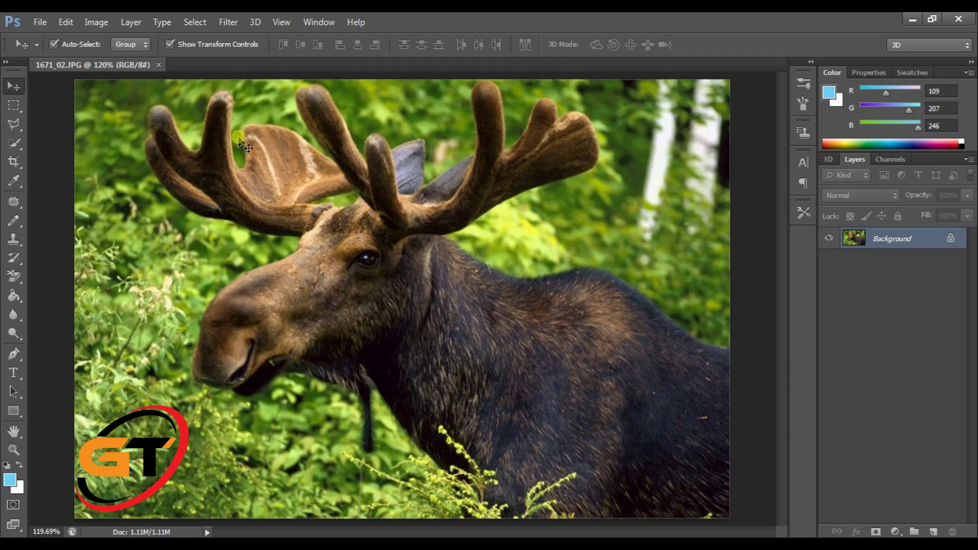
pyautogui.moveTo(113, 97); pyautogui.dragTo(217, 189)
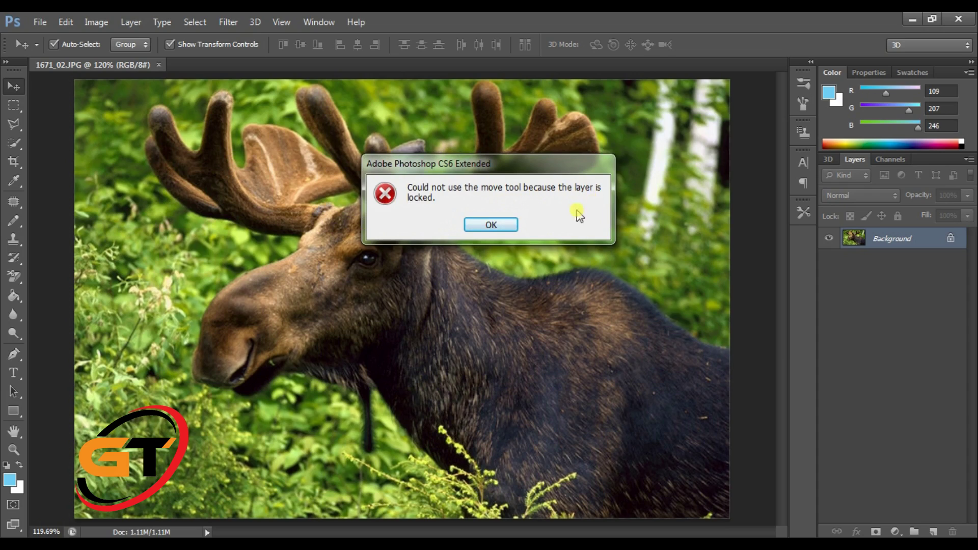
pyautogui.click(492, 225)
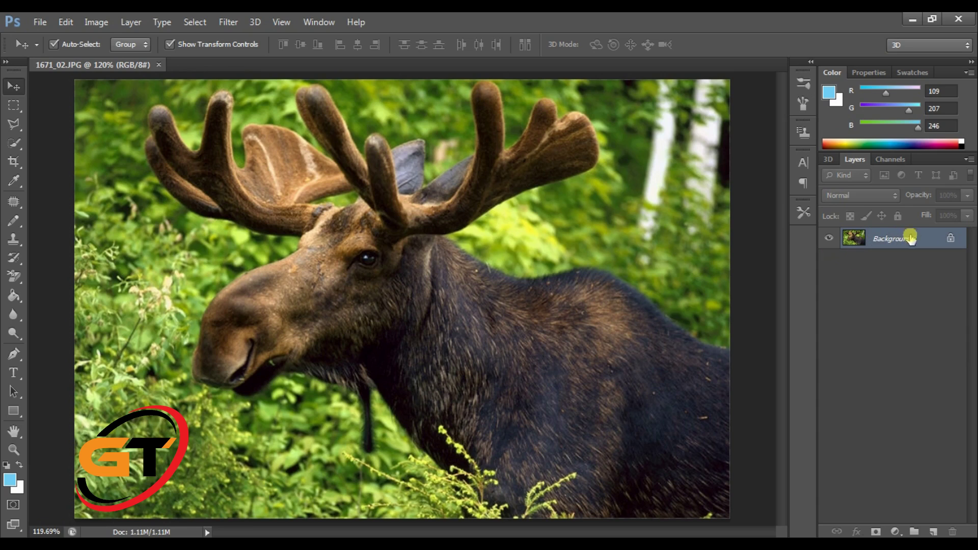
# Convert the locked Background into a regular layer named Layer 0 with Normal mode and 100% opacity.
pyautogui.doubleClick(950, 242)
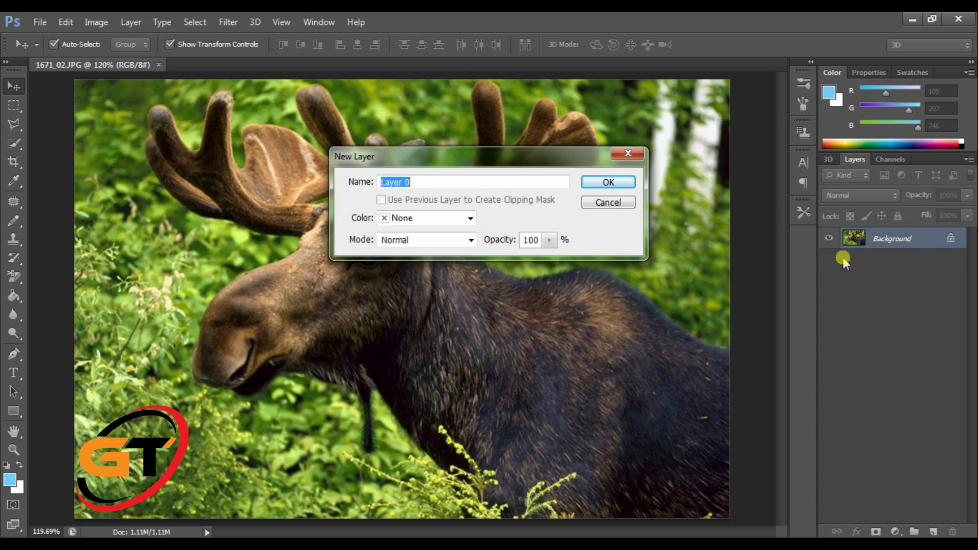
pyautogui.click(592, 185)
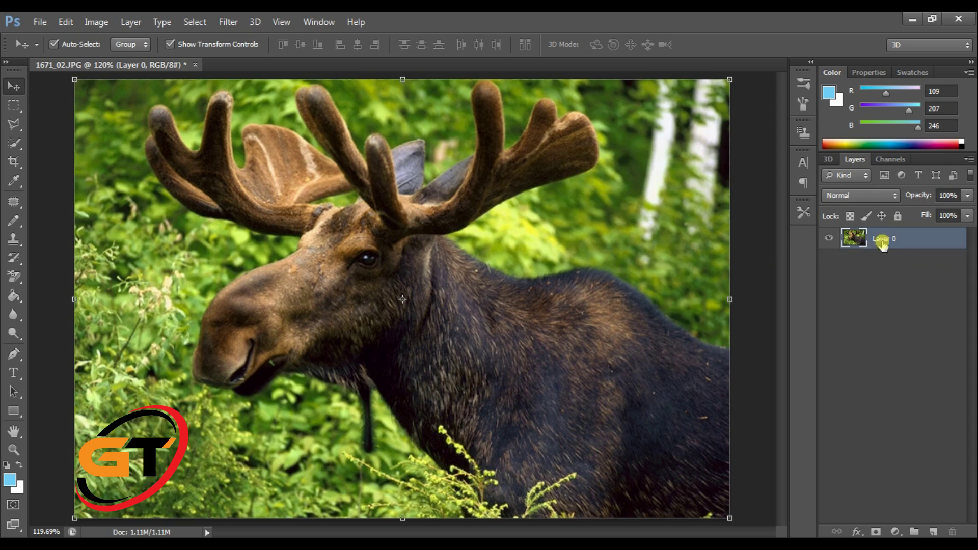
# Try scaling the moose layer from its upper-left corner to about 95% width and 93% height, and undo the scaling.
pyautogui.moveTo(118, 145)
pyautogui.mouseDown()
pyautogui.moveTo(117, 224)
pyautogui.moveTo(163, 235)
pyautogui.moveTo(190, 166)
pyautogui.moveTo(121, 140)
pyautogui.mouseUp()
pyautogui.moveTo(75, 80); pyautogui.dragTo(109, 111)
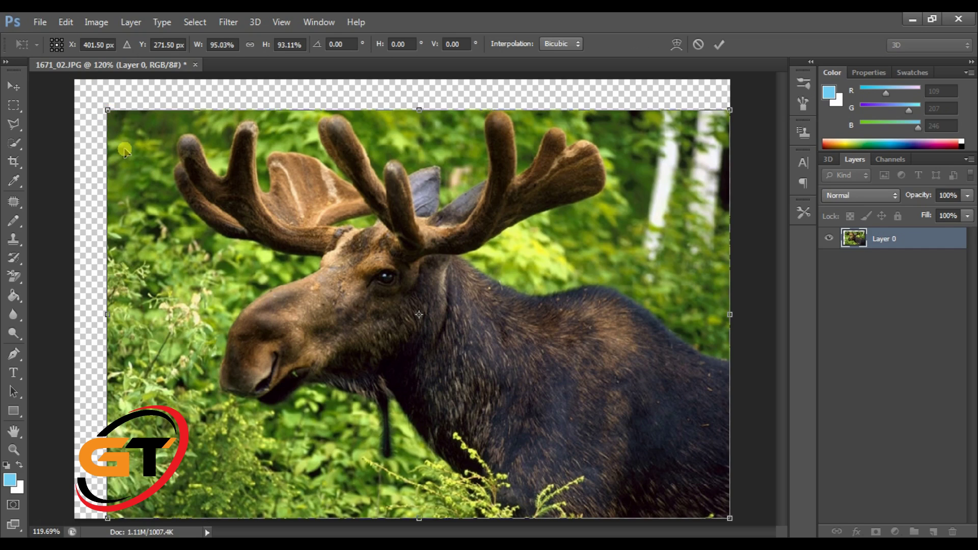
pyautogui.hotkey('ctrl', 'z')
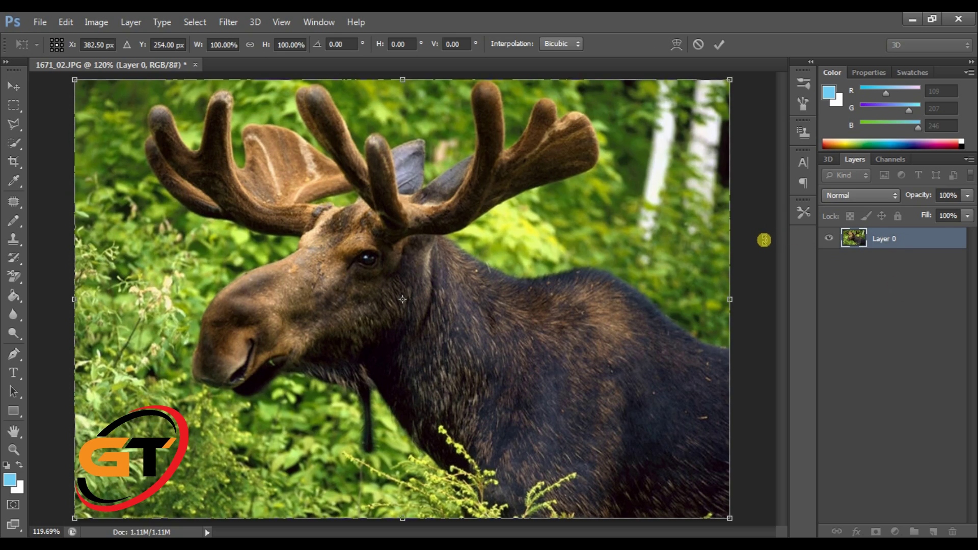
pyautogui.press('Return')
pyautogui.click(764, 240)
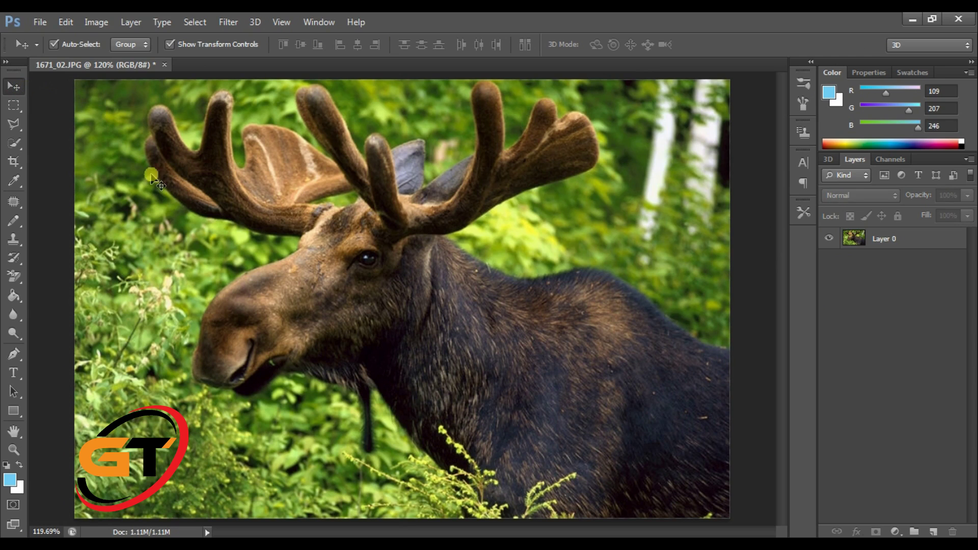
# Select the moose layer again and start a free transform on it.
pyautogui.click(302, 206)
pyautogui.moveTo(302, 205); pyautogui.dragTo(223, 176)
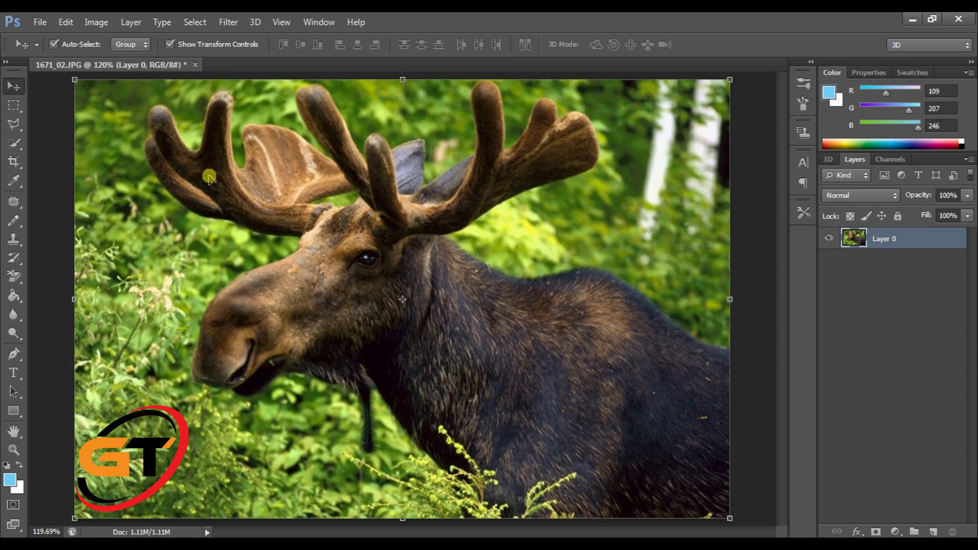
pyautogui.hotkey('ctrl', 't')
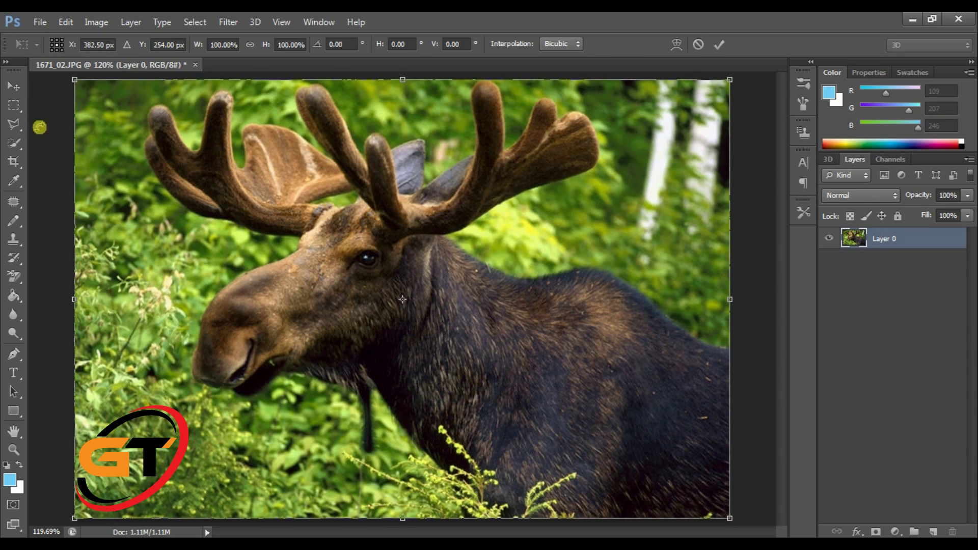
# Select the moose's muzzle with the Rectangular Marquee at a 30 px feather and nudge the selection into place.
pyautogui.click(18, 105)
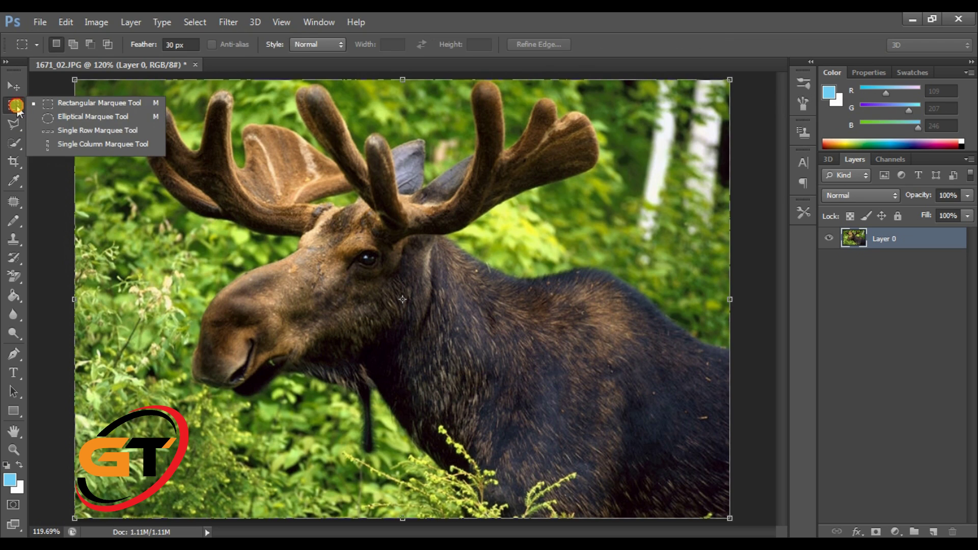
pyautogui.click(15, 108)
pyautogui.click(14, 108)
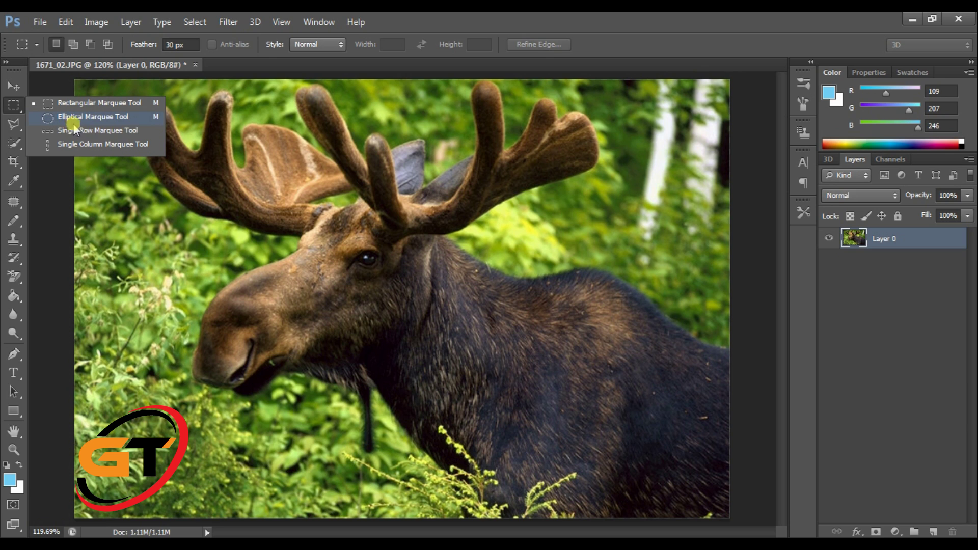
pyautogui.click(130, 106)
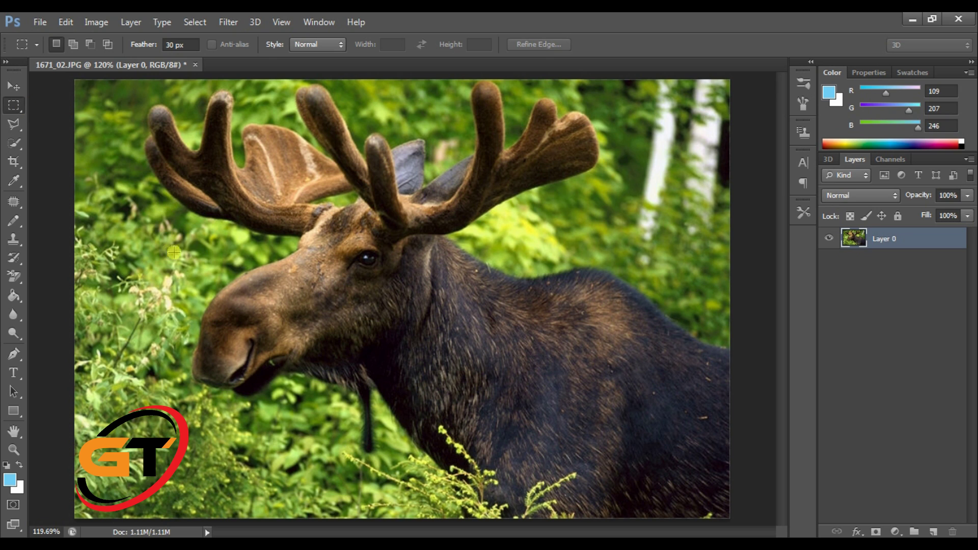
pyautogui.moveTo(177, 271); pyautogui.dragTo(331, 421)
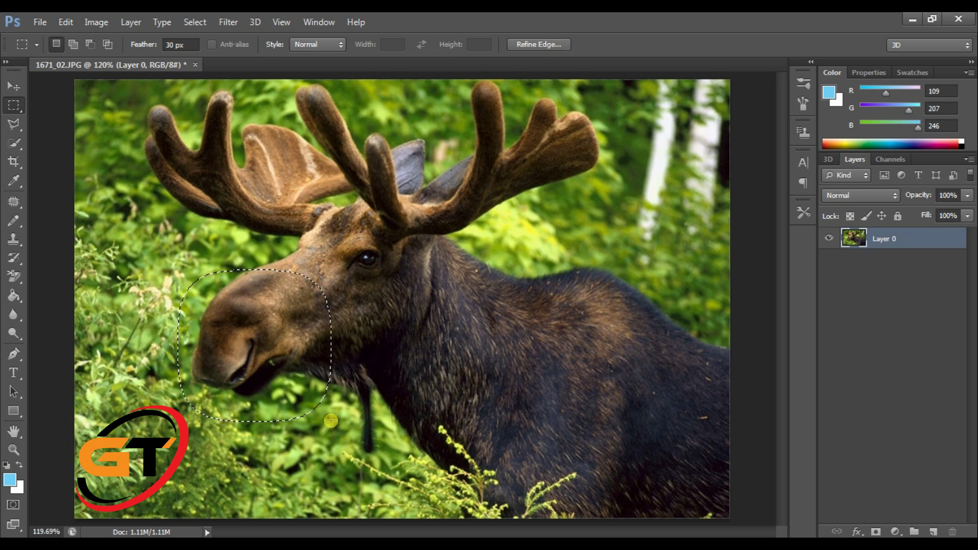
pyautogui.moveTo(243, 376); pyautogui.dragTo(263, 381)
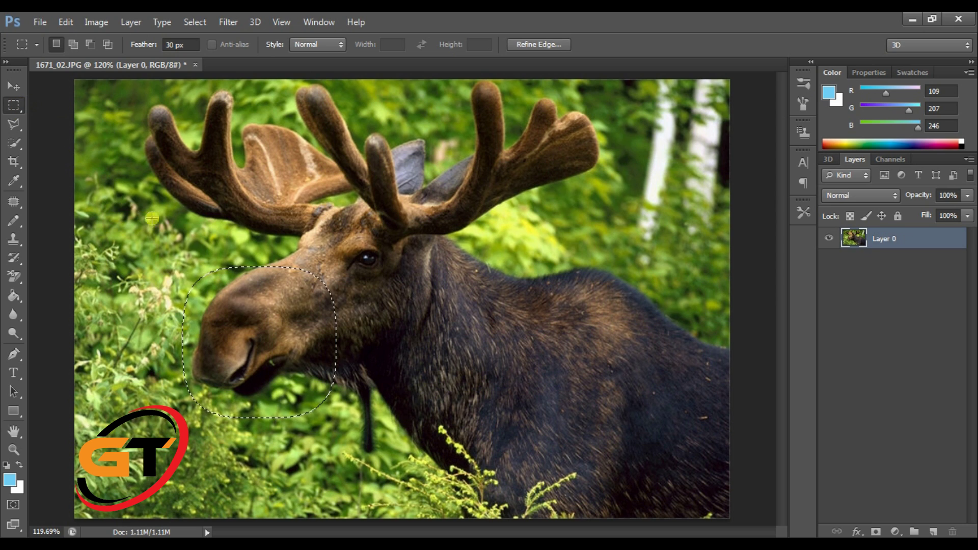
# Move the feathered muzzle area slightly downward with the Move tool.
pyautogui.click(16, 88)
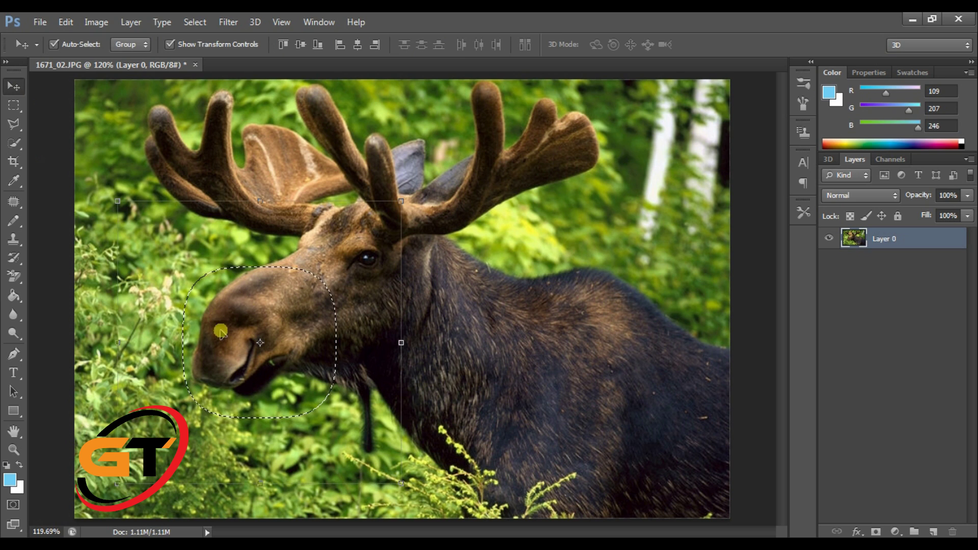
pyautogui.moveTo(220, 332); pyautogui.dragTo(277, 344)
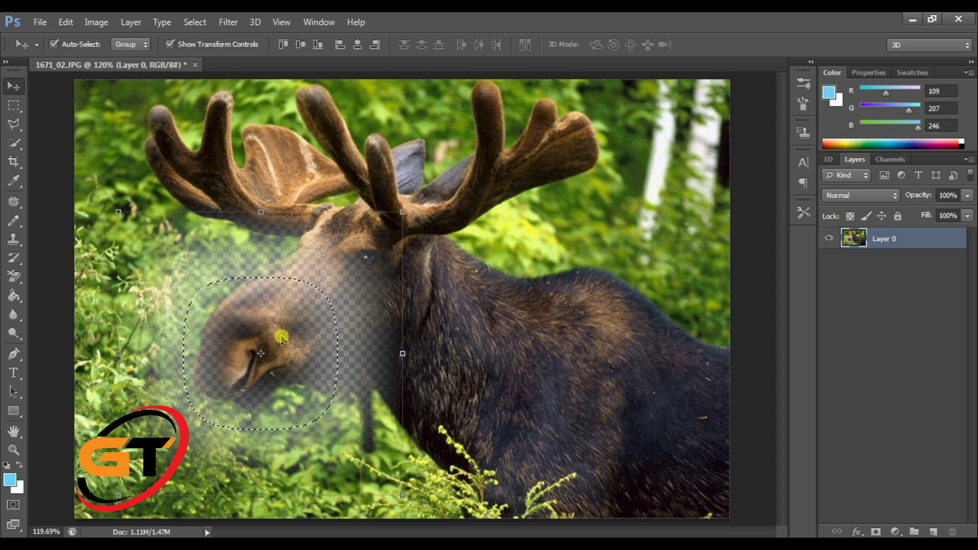
# Set the Rectangular Marquee's feather to 0 px and clear the muzzle selection.
pyautogui.click(12, 106)
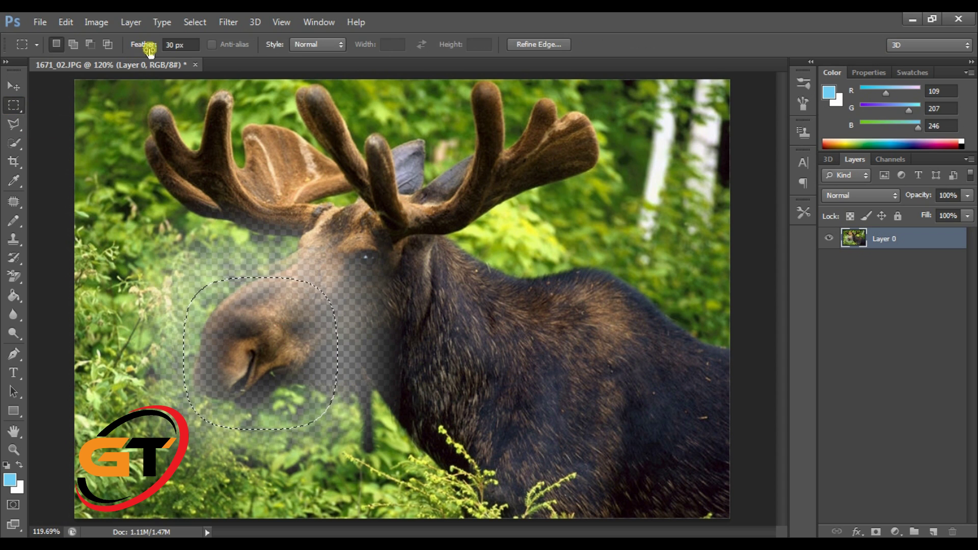
pyautogui.moveTo(141, 44); pyautogui.dragTo(178, 44)
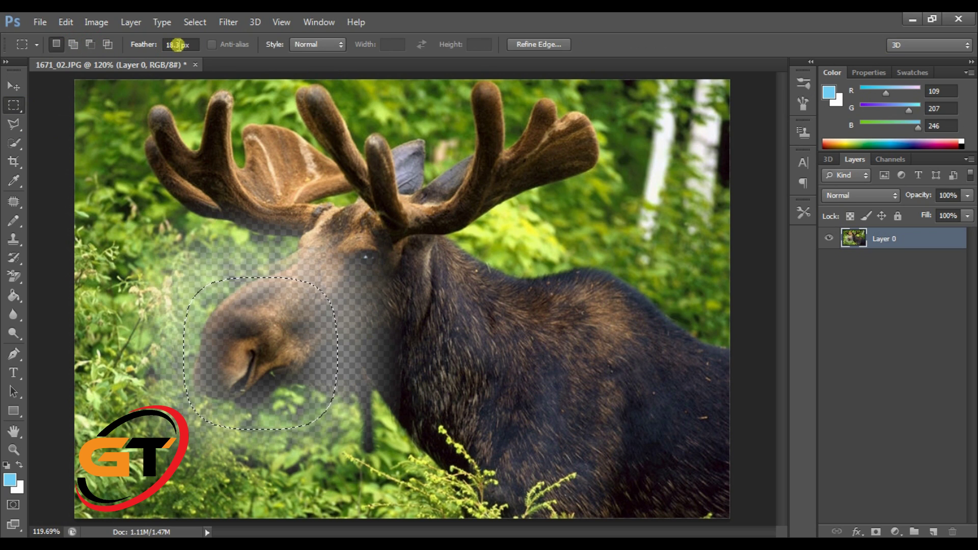
pyautogui.click(143, 49)
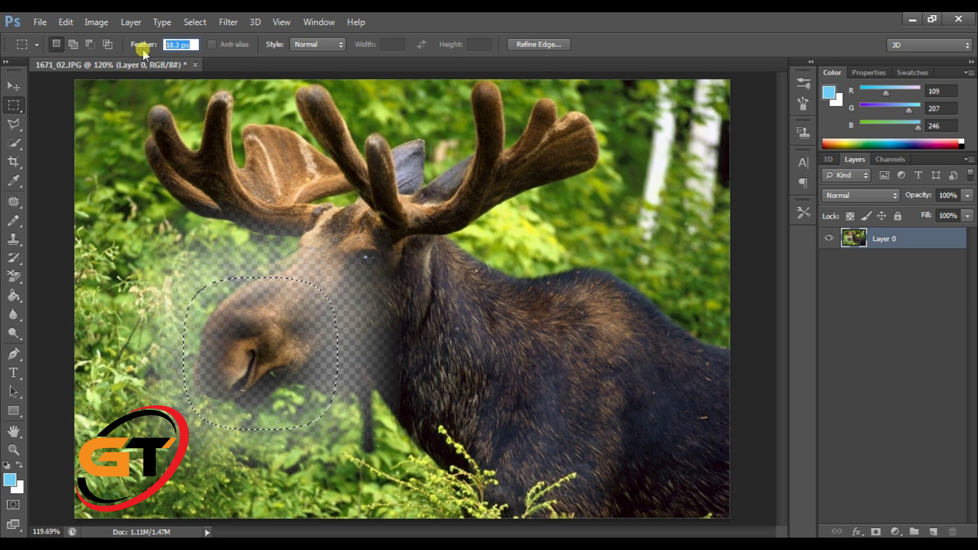
pyautogui.write('0')
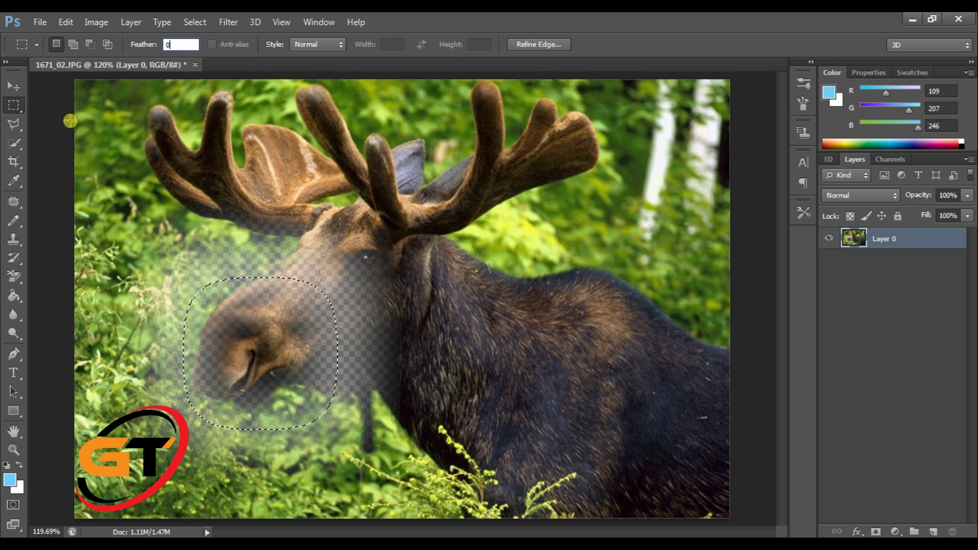
pyautogui.click(61, 105)
pyautogui.rightClick(12, 107)
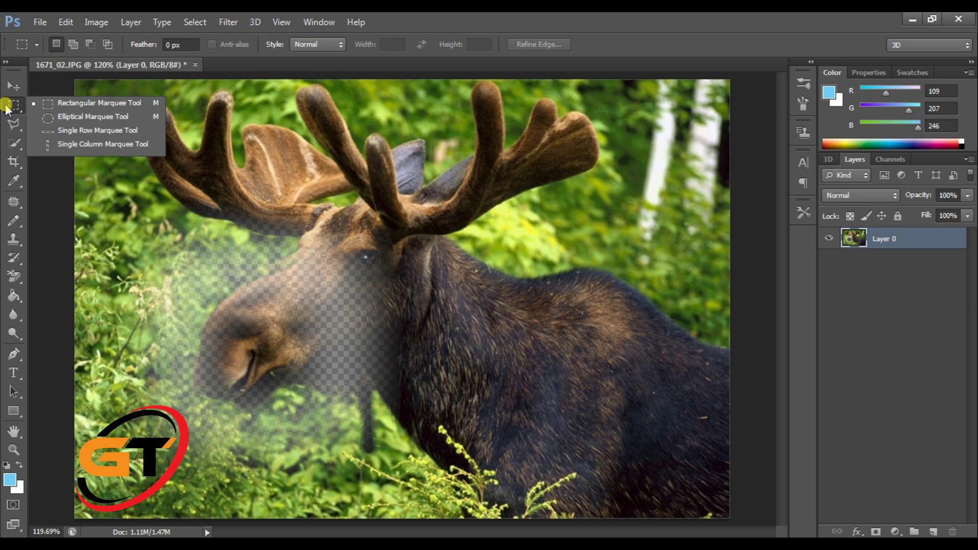
pyautogui.click(37, 100)
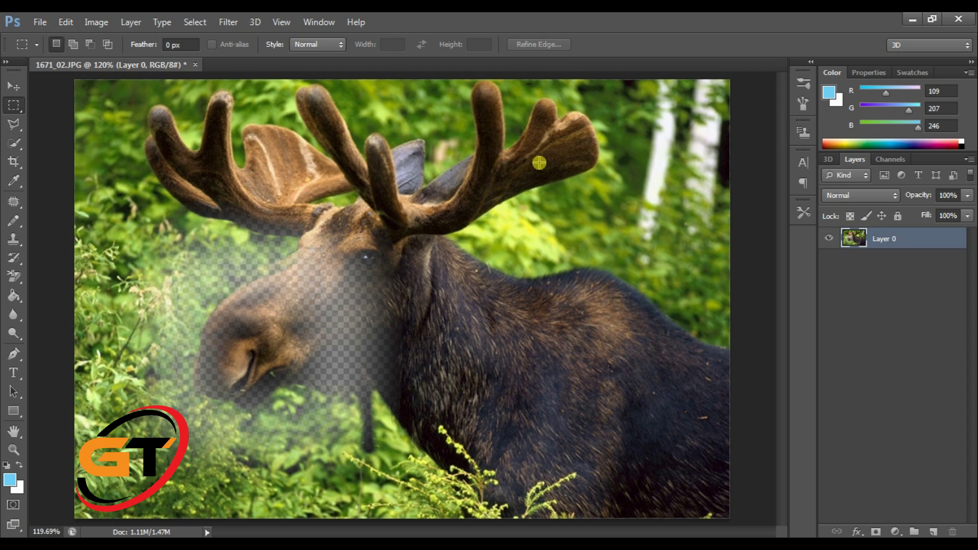
# Undo the muzzle move, the feathered selection and the layer conversion, back to the locked Background.
pyautogui.hotkey('ctrl', 'alt', 'z')
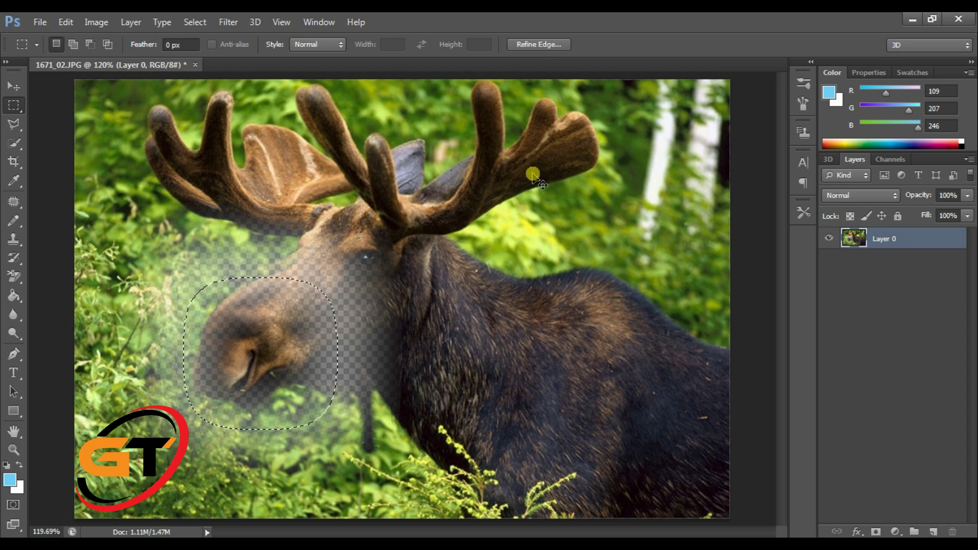
pyautogui.hotkey('ctrl', 'alt', 'z')
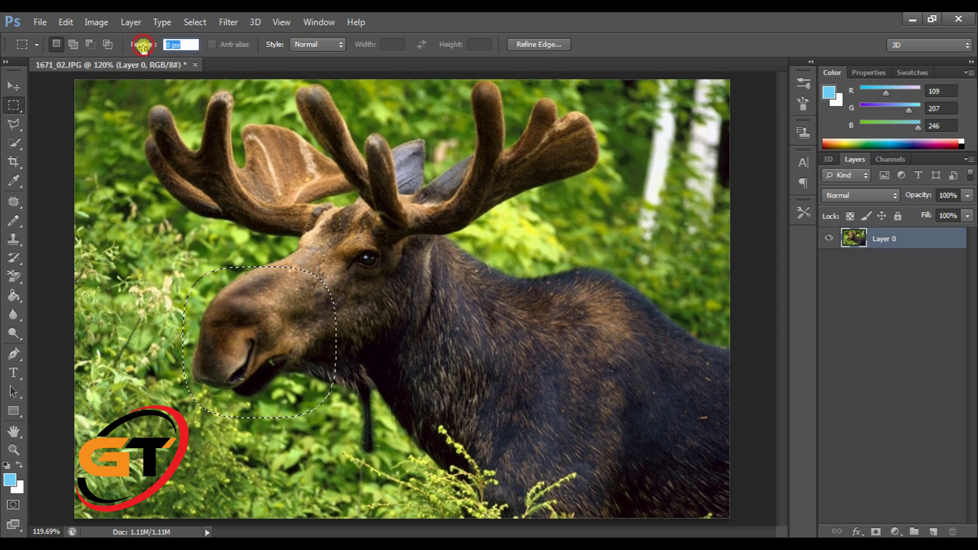
pyautogui.click(15, 87)
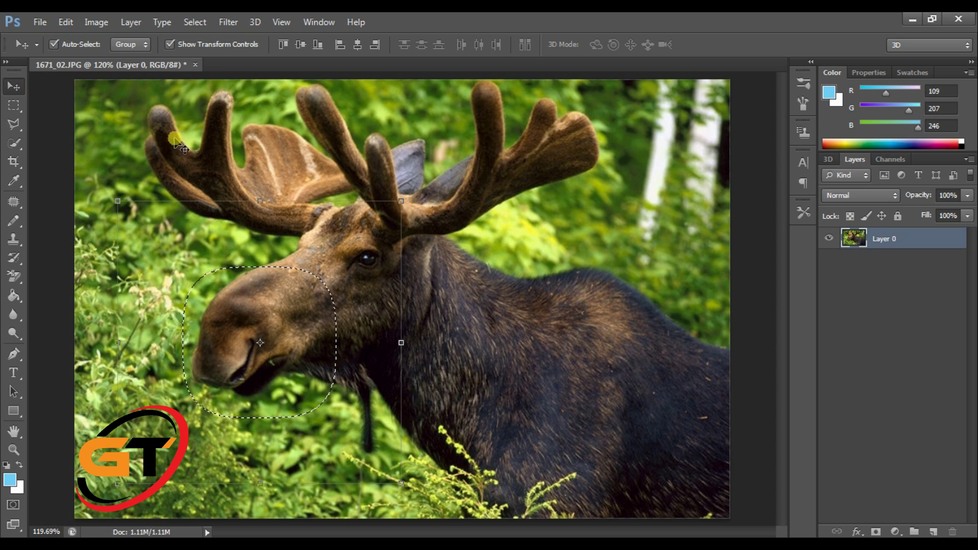
pyautogui.press('Delete')
pyautogui.hotkey('ctrl', 'alt', 'z')
pyautogui.hotkey('ctrl', 'alt', 'z')
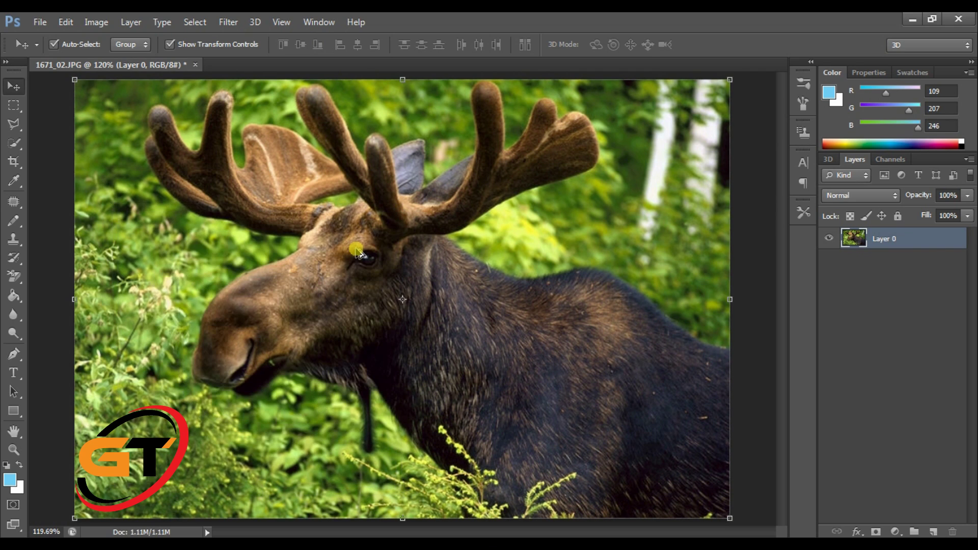
pyautogui.hotkey('ctrl', 'alt', 'z')
# Draw a rectangular selection with 0 px feather over the antlers and move its outline onto the moose's muzzle.
pyautogui.click(13, 105)
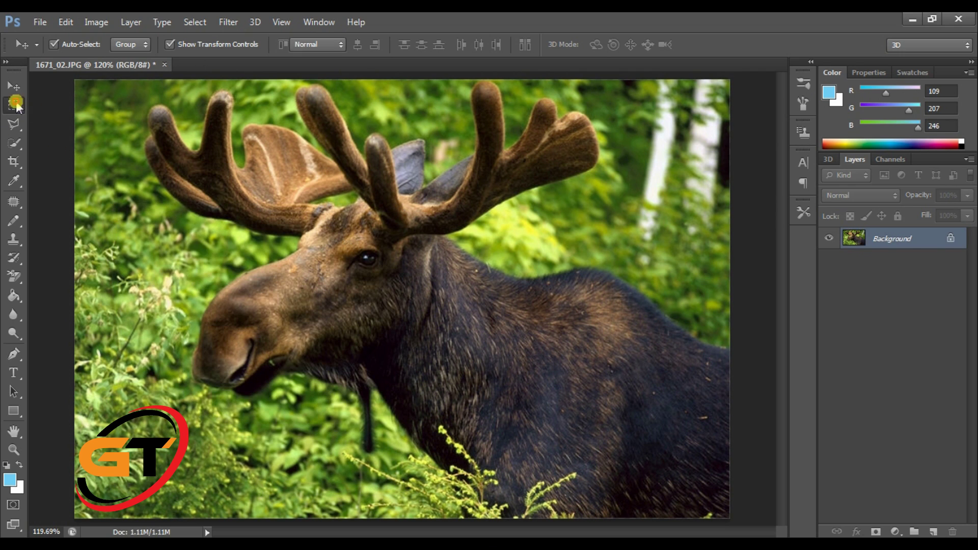
pyautogui.click(105, 103)
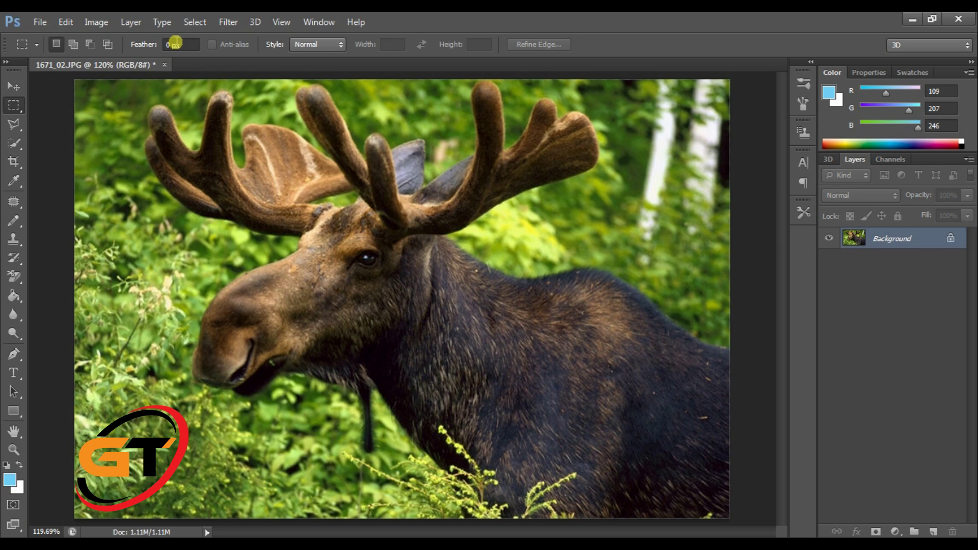
pyautogui.click(17, 87)
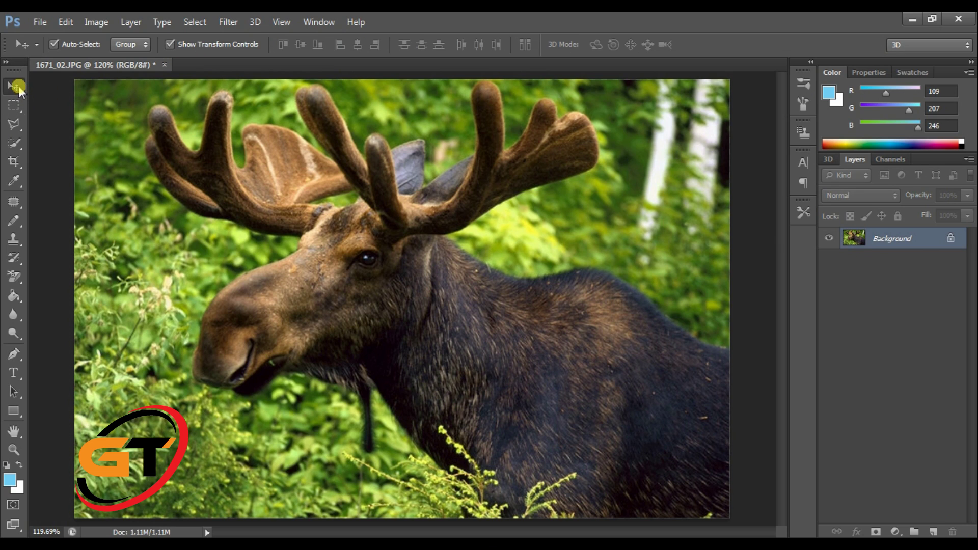
pyautogui.click(14, 106)
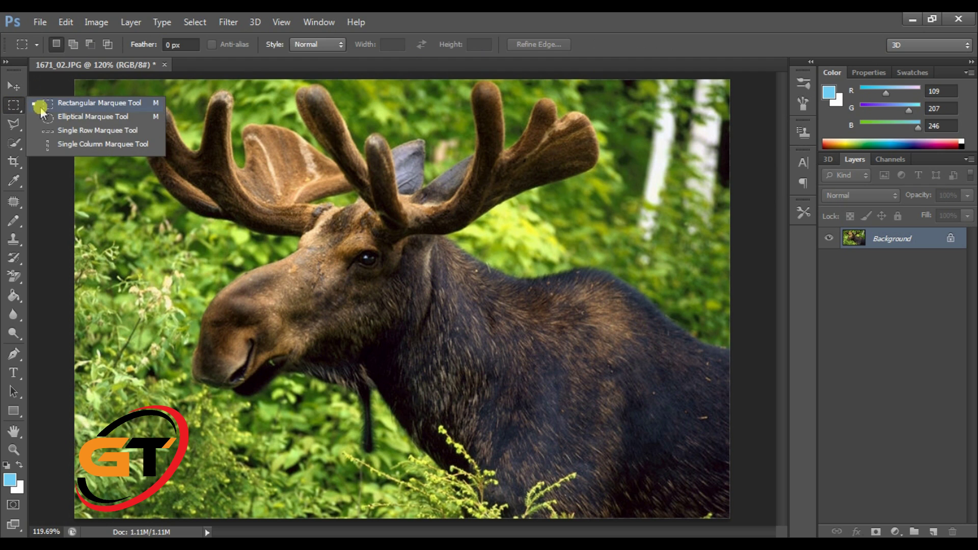
pyautogui.click(41, 107)
pyautogui.moveTo(226, 144); pyautogui.dragTo(317, 255)
pyautogui.moveTo(272, 175); pyautogui.dragTo(225, 346)
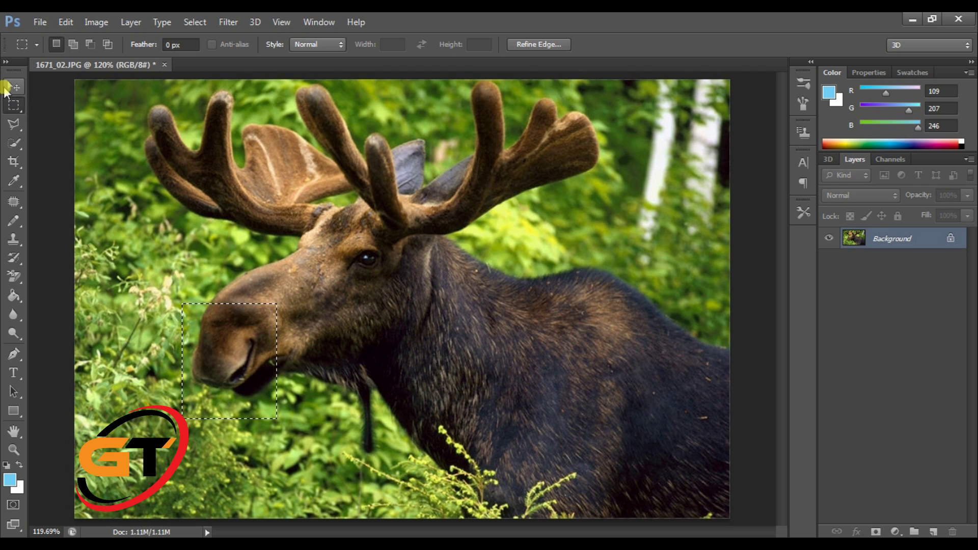
# Try moving the selected muzzle area across to the moose's neck with the Move tool and undo the move.
pyautogui.click(8, 87)
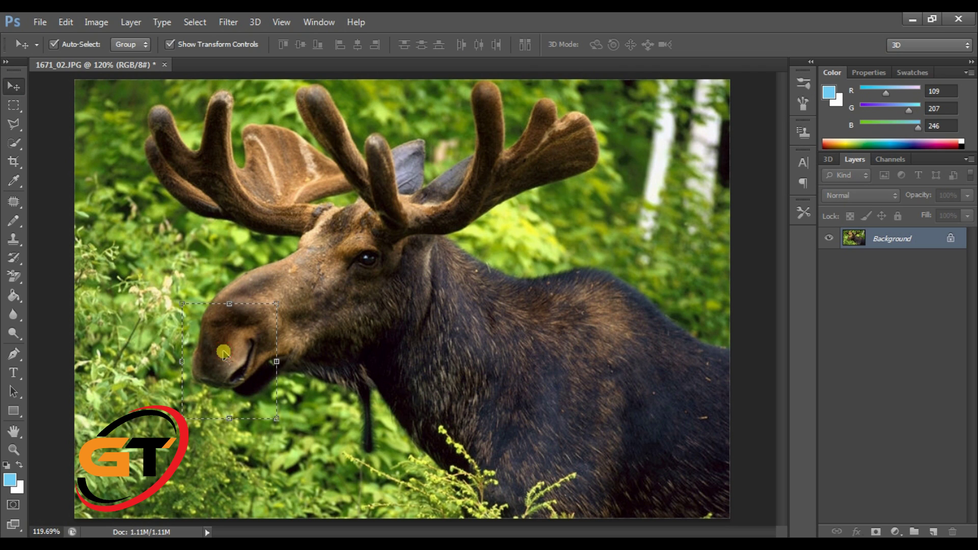
pyautogui.moveTo(223, 352); pyautogui.dragTo(416, 352)
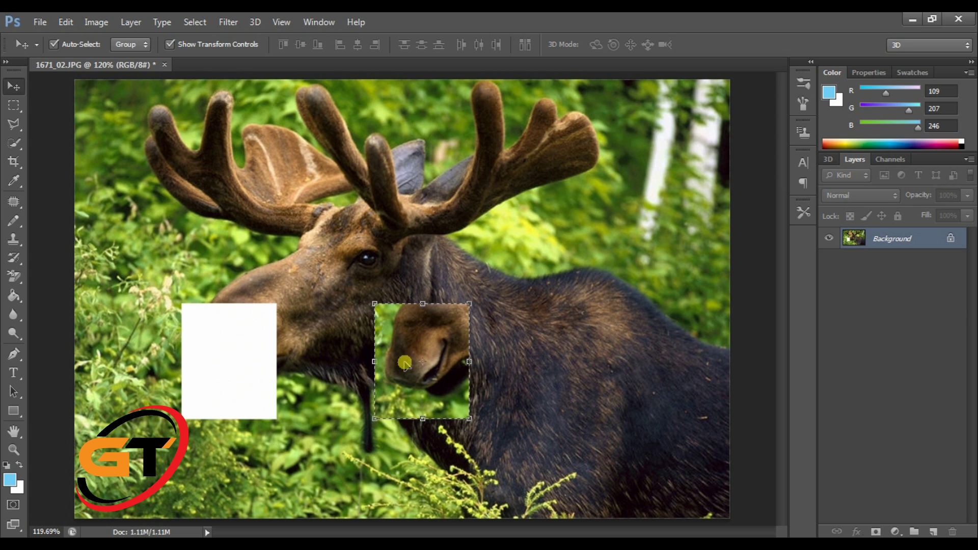
pyautogui.hotkey('ctrl', 'z')
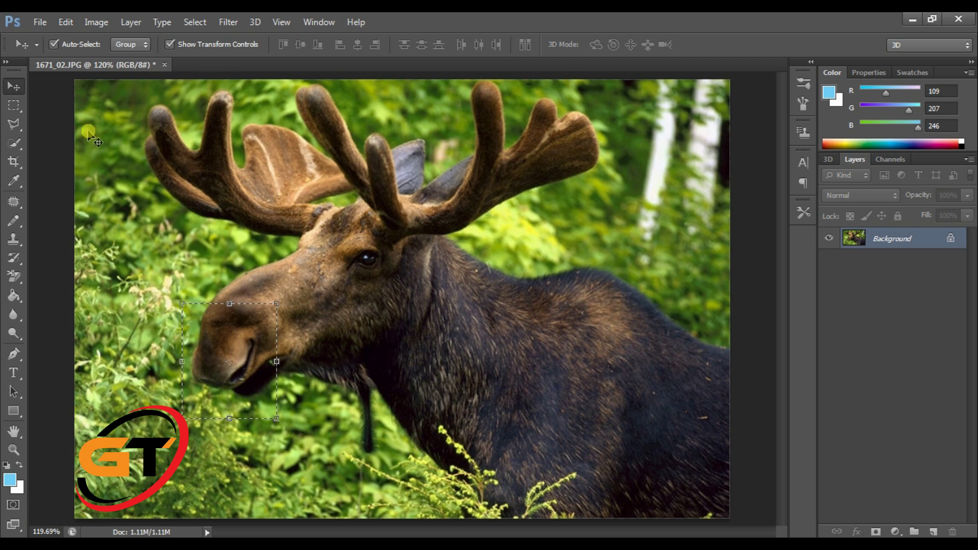
# Shift the marquee outline slightly left on the muzzle and add a second rectangle around the eye and antler base.
pyautogui.click(18, 107)
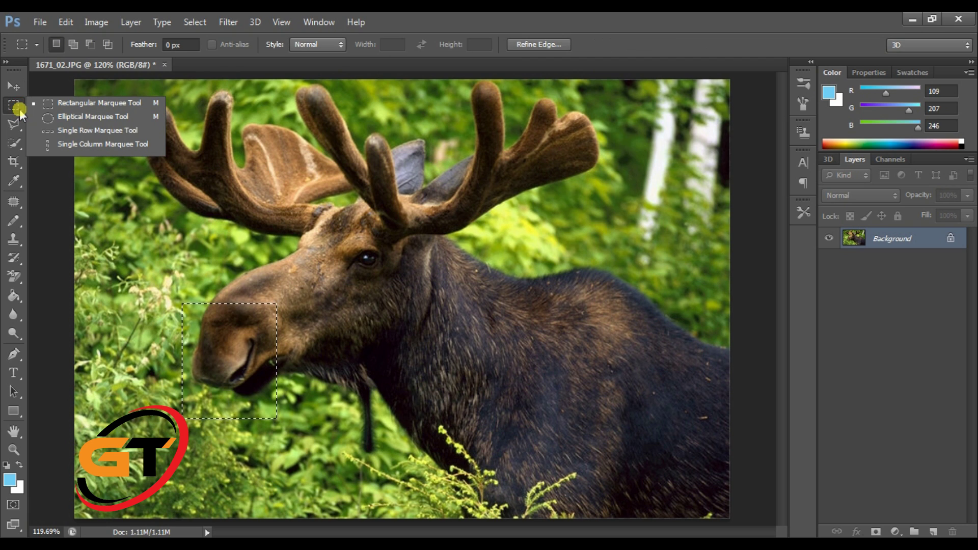
pyautogui.click(59, 108)
pyautogui.moveTo(230, 375); pyautogui.dragTo(203, 376)
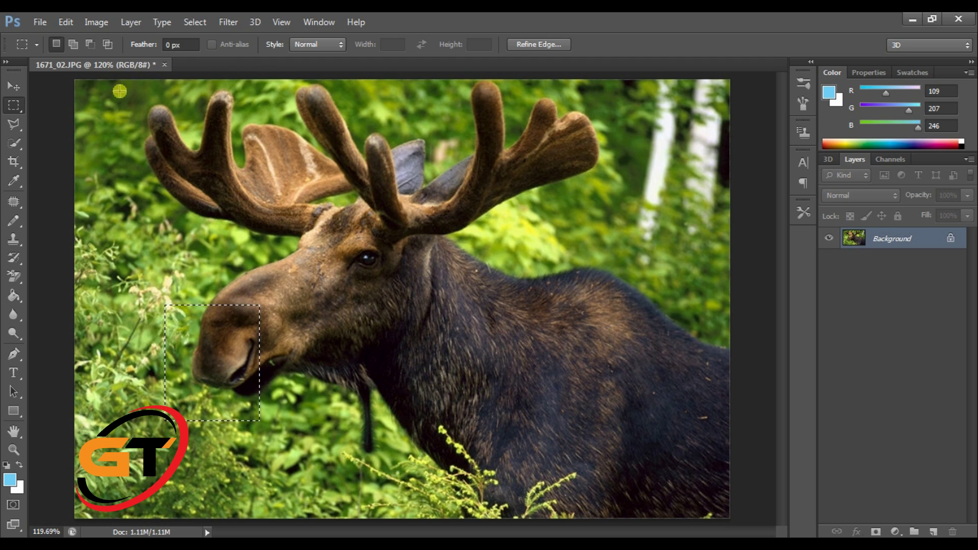
pyautogui.click(75, 44)
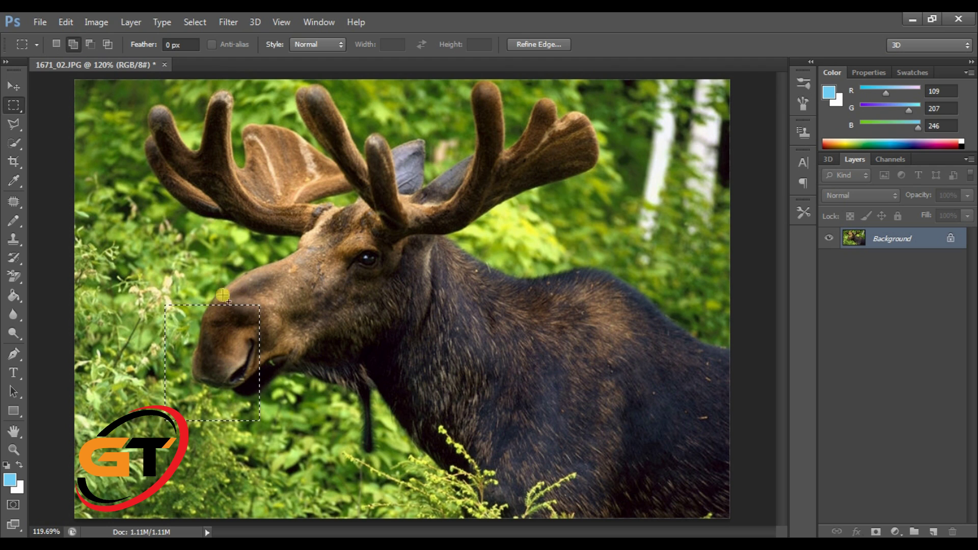
pyautogui.moveTo(353, 162); pyautogui.dragTo(462, 301)
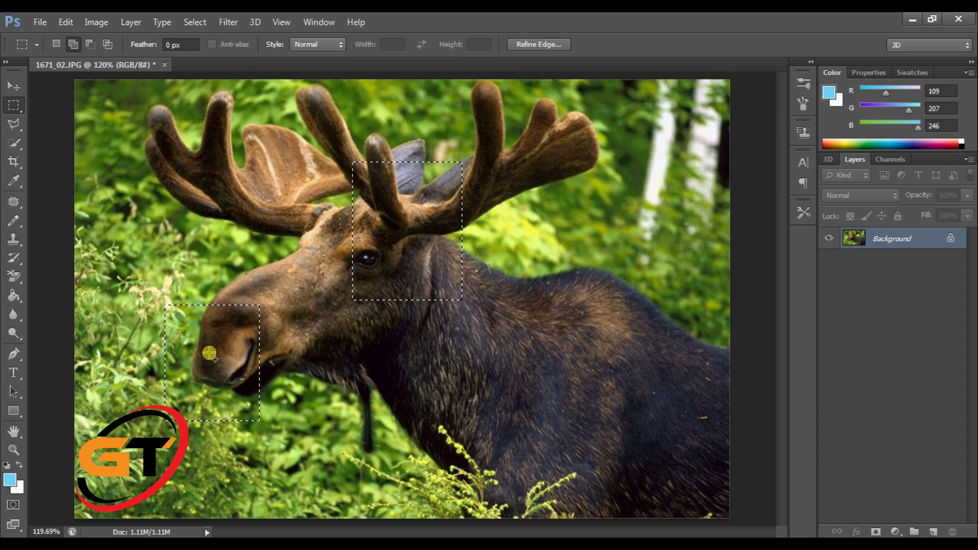
# In New Selection mode, replace the selection with successive new rectangles, ending with one around the moose's muzzle.
pyautogui.click(57, 44)
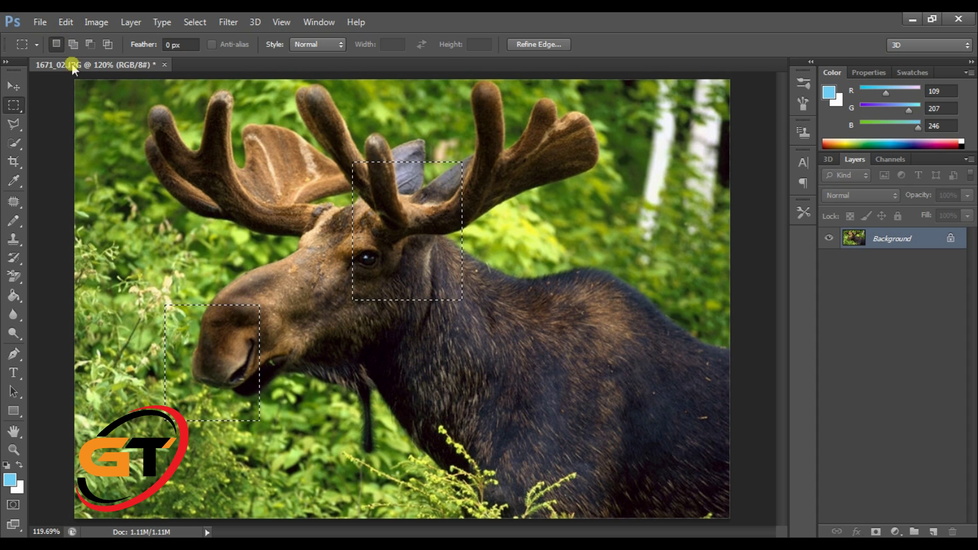
pyautogui.moveTo(225, 165); pyautogui.dragTo(295, 273)
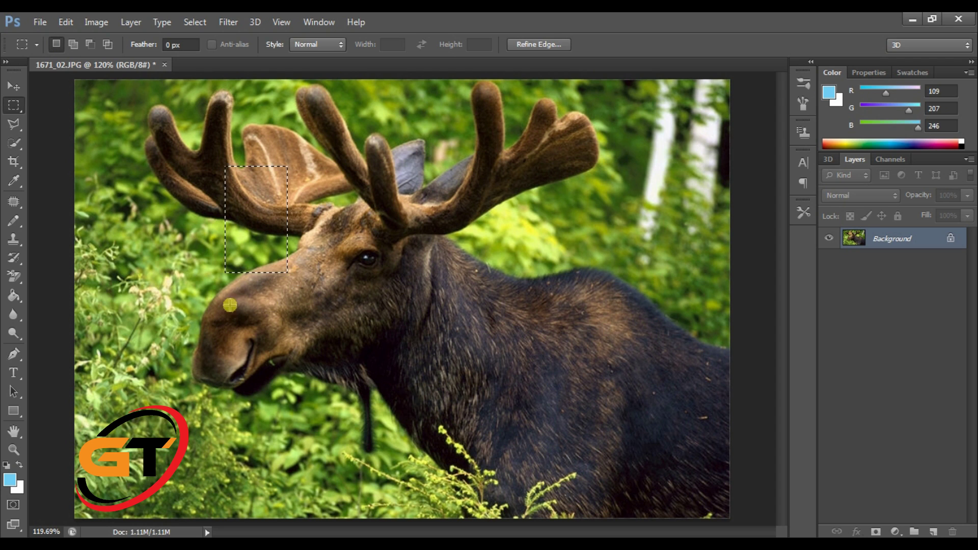
pyautogui.moveTo(331, 387); pyautogui.dragTo(206, 237)
pyautogui.moveTo(174, 269); pyautogui.dragTo(296, 422)
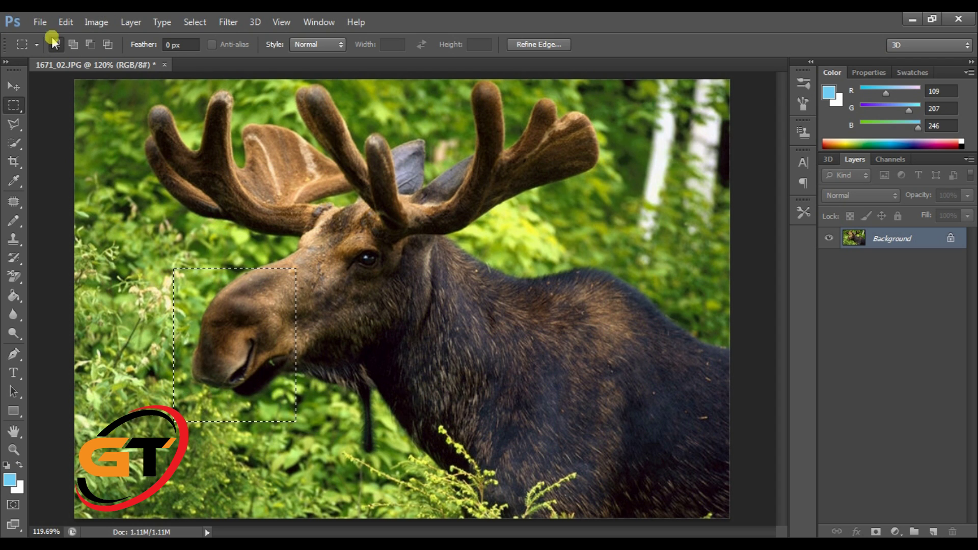
# Add overlapping rectangles over both antlers, the face, neck and shoulder to the muzzle selection.
pyautogui.click(73, 44)
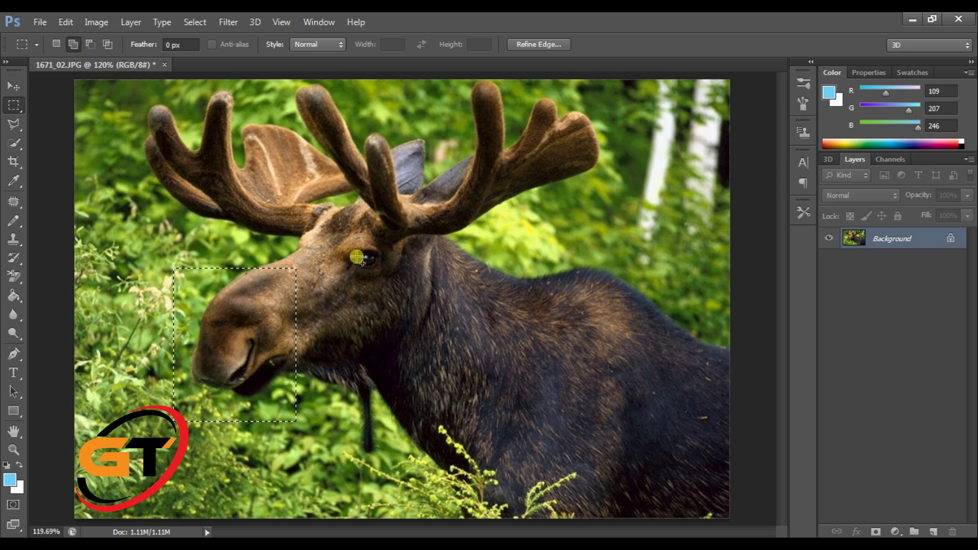
pyautogui.moveTo(534, 296); pyautogui.dragTo(375, 132)
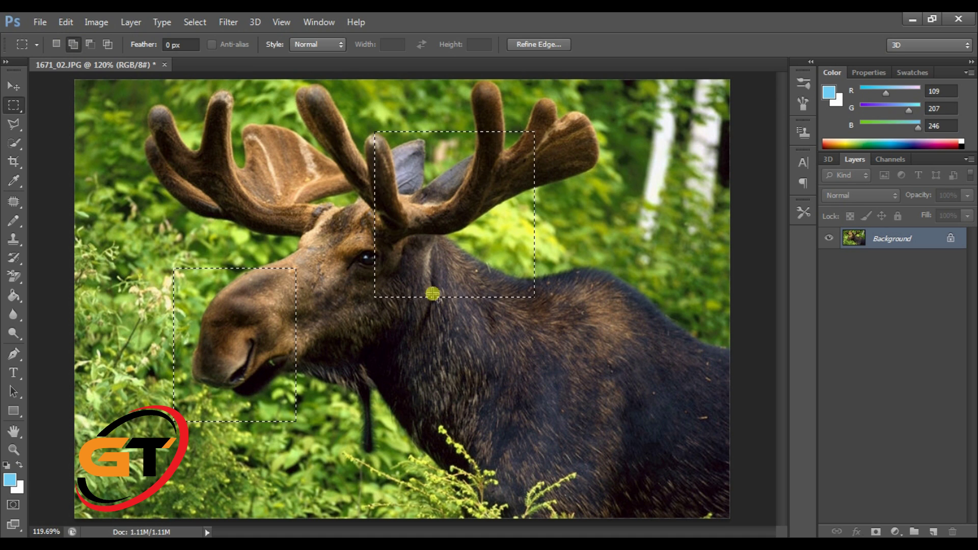
pyautogui.moveTo(436, 388); pyautogui.dragTo(251, 262)
pyautogui.moveTo(165, 168); pyautogui.dragTo(279, 263)
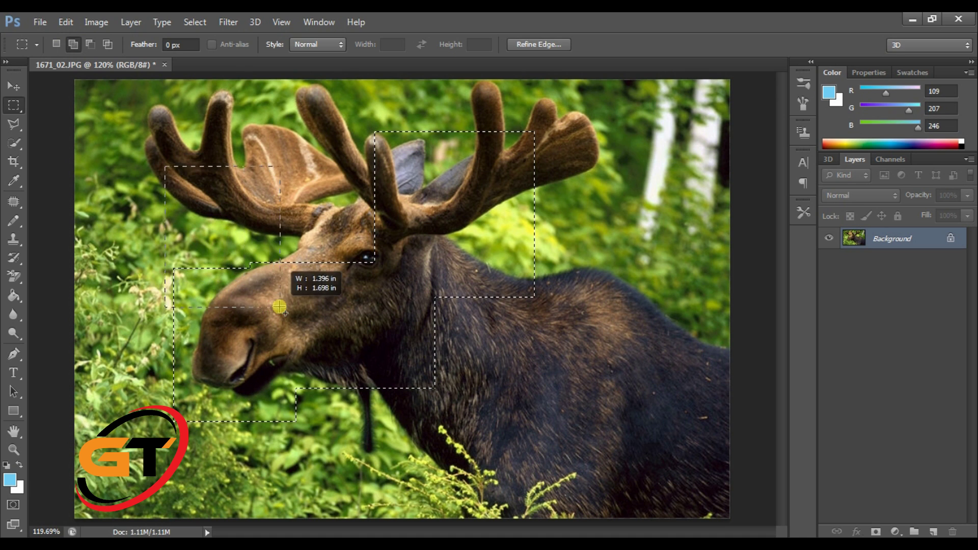
pyautogui.moveTo(517, 424); pyautogui.dragTo(402, 358)
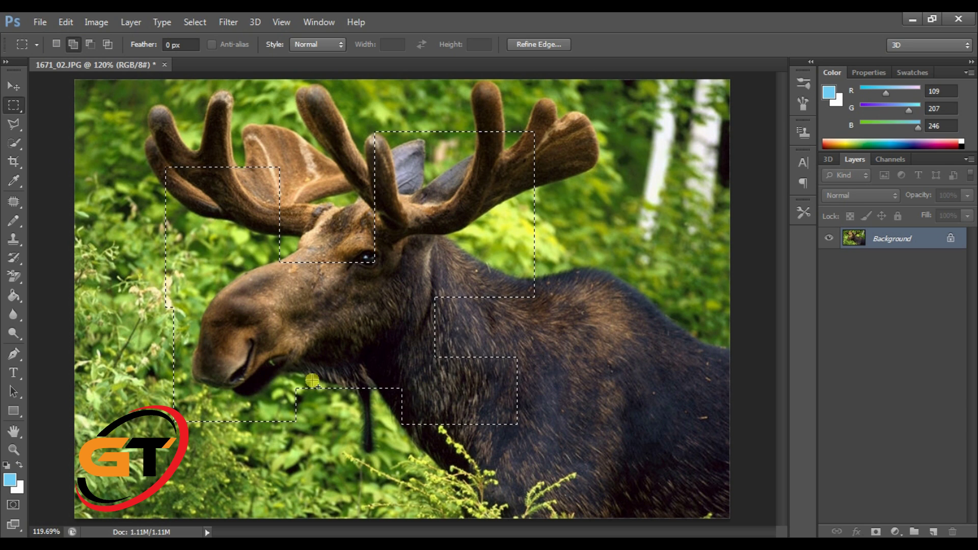
pyautogui.moveTo(583, 393); pyautogui.dragTo(436, 282)
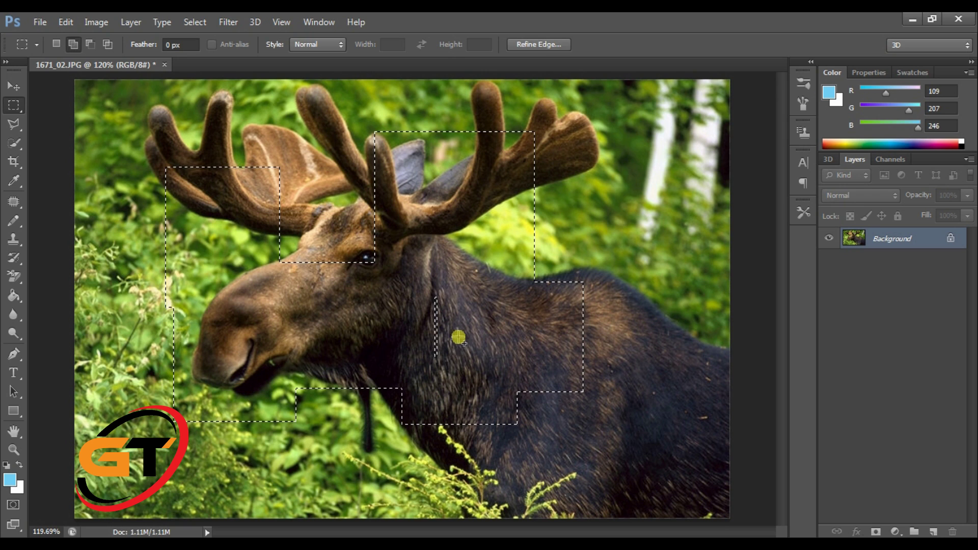
pyautogui.moveTo(458, 337); pyautogui.dragTo(382, 267)
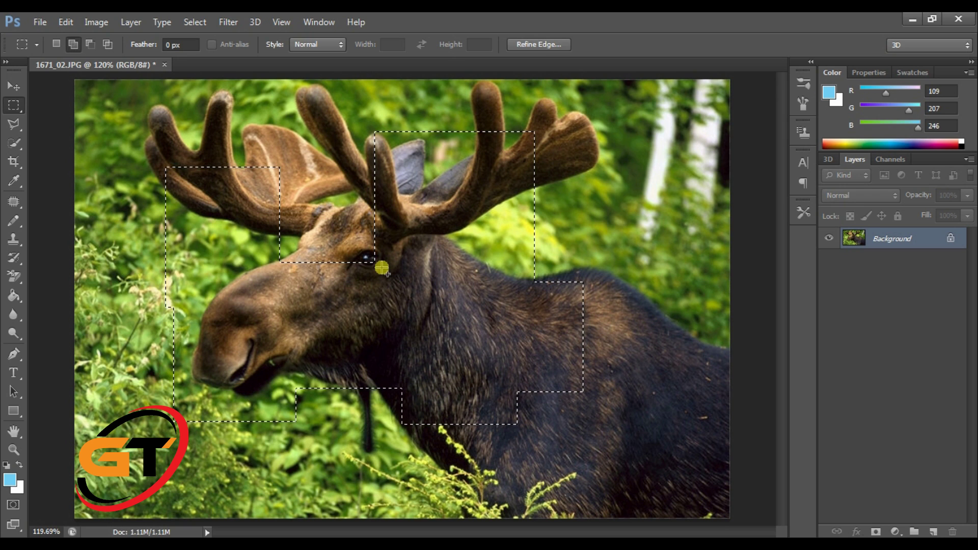
# Subtract rectangles over the left antler, the central antlers and the lower chest from the combined selection.
pyautogui.click(92, 44)
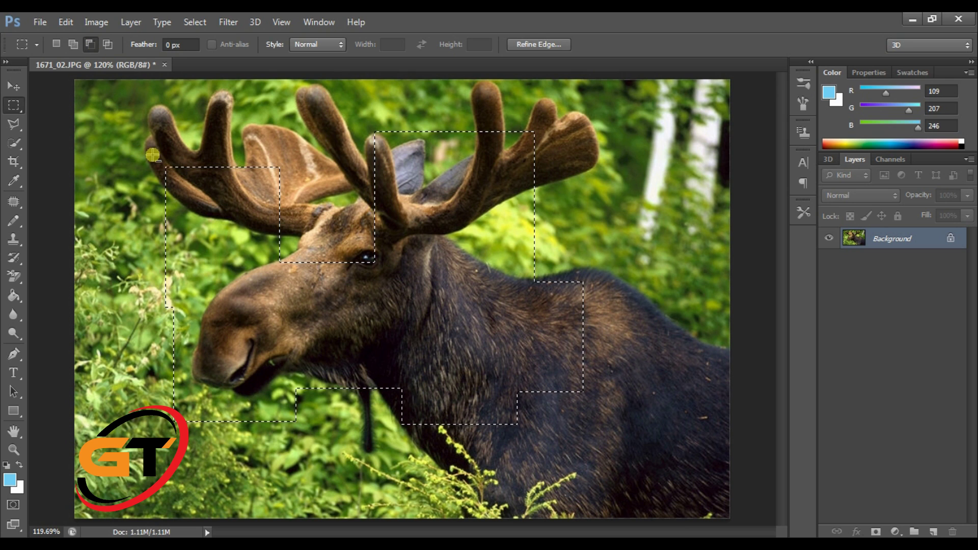
pyautogui.moveTo(152, 151); pyautogui.dragTo(298, 230)
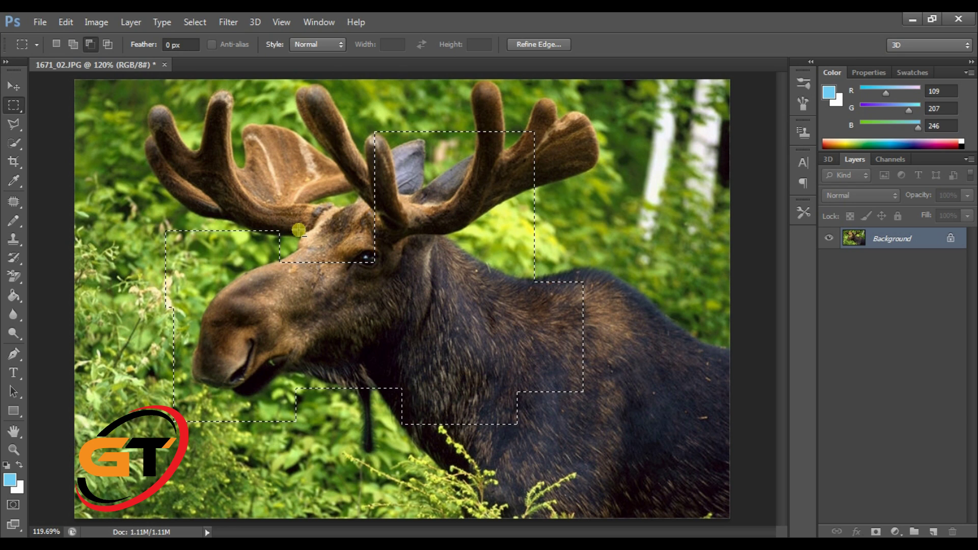
pyautogui.moveTo(343, 114); pyautogui.dragTo(537, 215)
pyautogui.moveTo(579, 462); pyautogui.dragTo(340, 390)
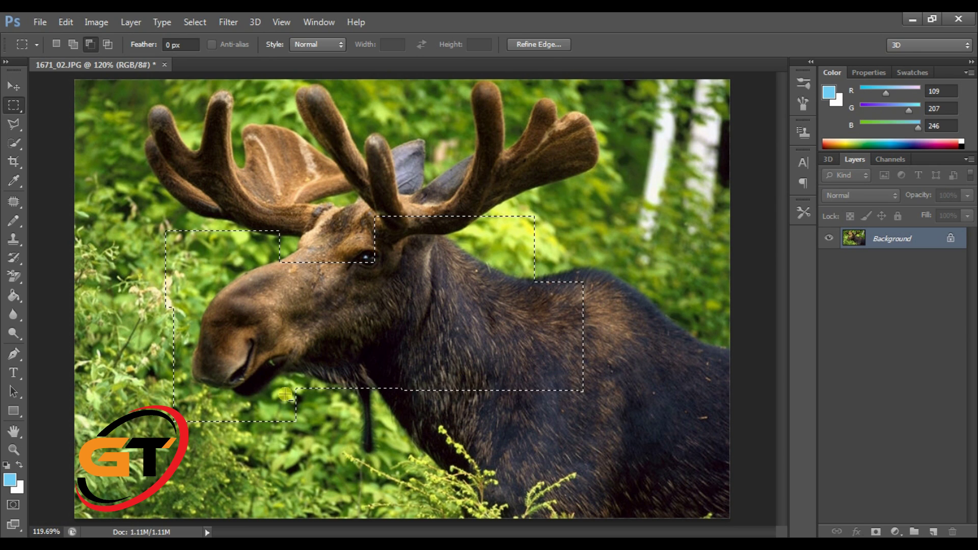
# Intersect the selection with a rectangle about 3.65 by 4.29 in, spanning from the antlers to the lower body.
pyautogui.click(112, 46)
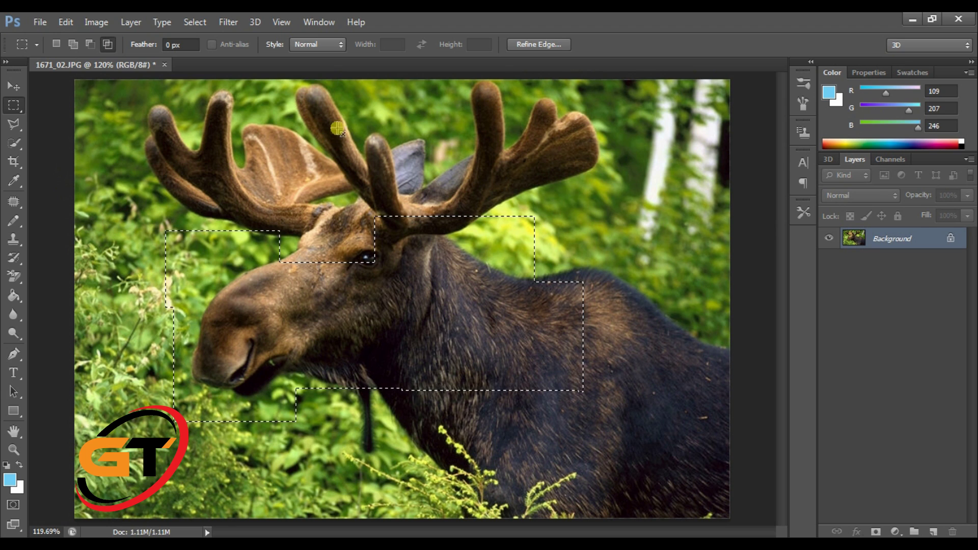
pyautogui.moveTo(341, 124); pyautogui.dragTo(640, 480)
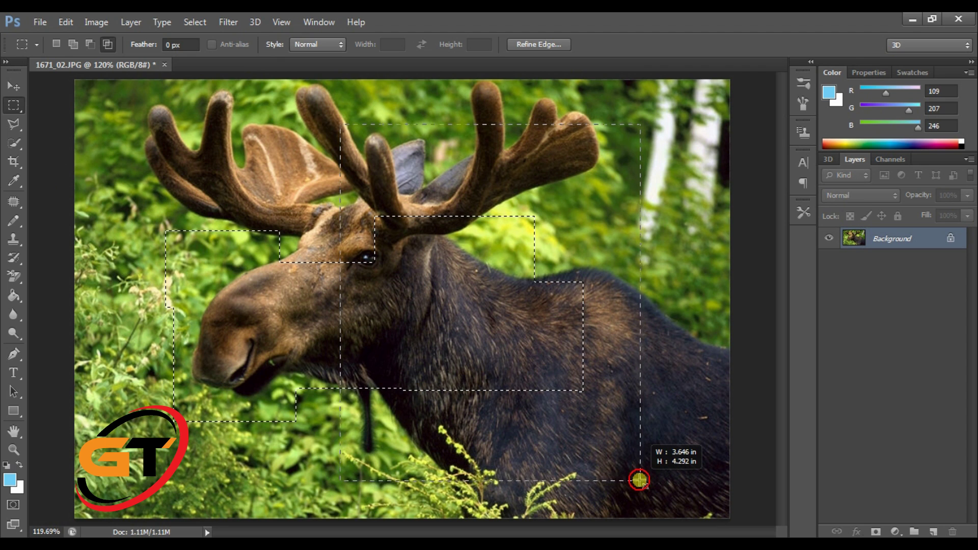
pyautogui.moveTo(639, 481); pyautogui.dragTo(639, 480)
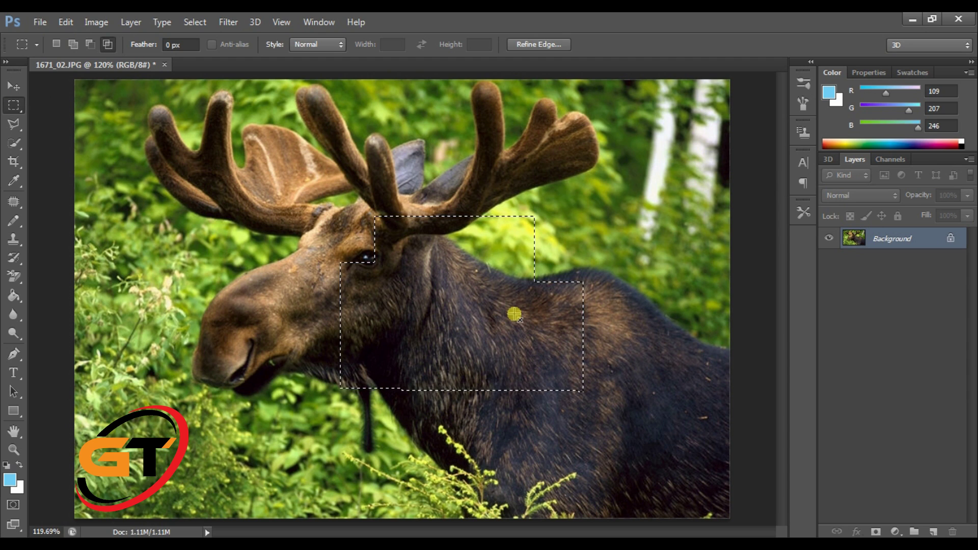
# Try moving the selected neck and shoulder pixels left over the moose's face and undo the move.
pyautogui.moveTo(403, 336); pyautogui.dragTo(388, 339)
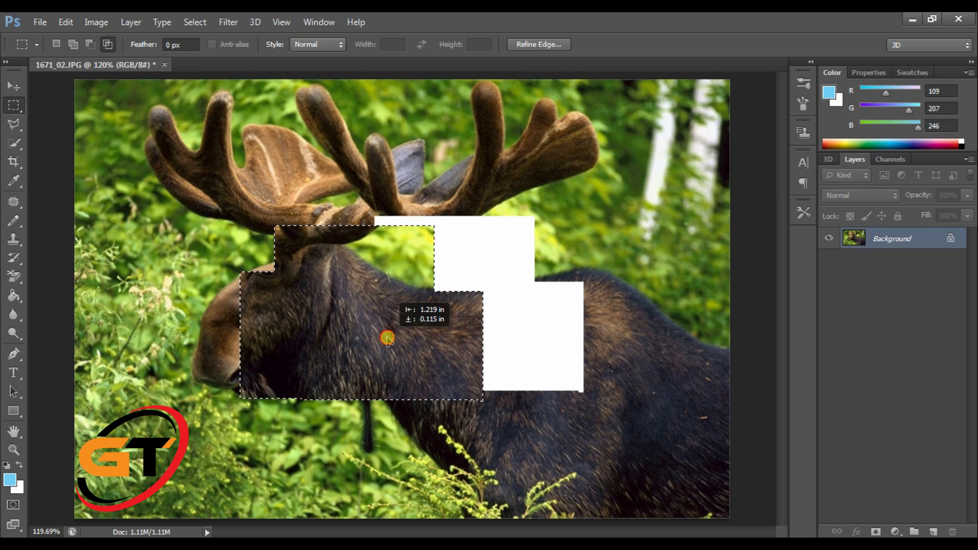
pyautogui.moveTo(387, 338); pyautogui.dragTo(387, 337)
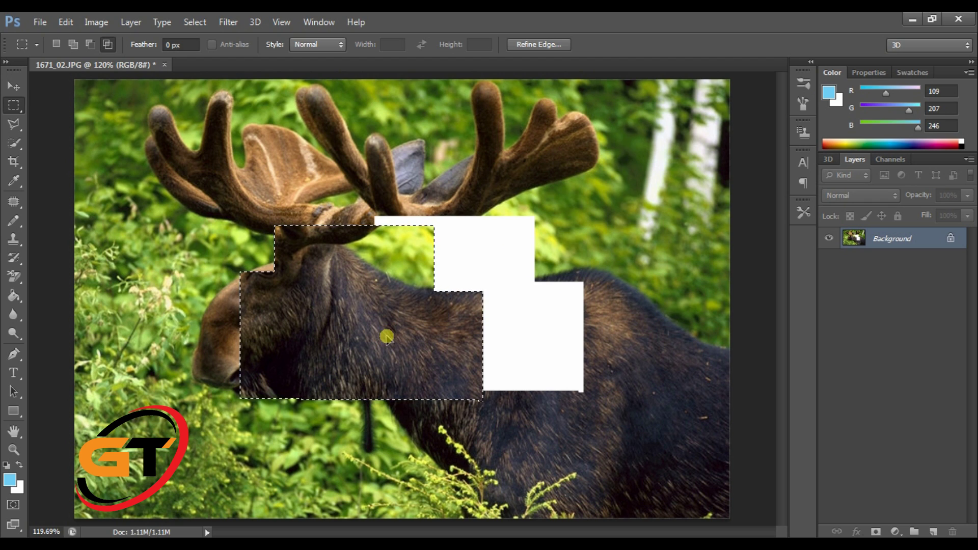
pyautogui.hotkey('ctrl', 'z')
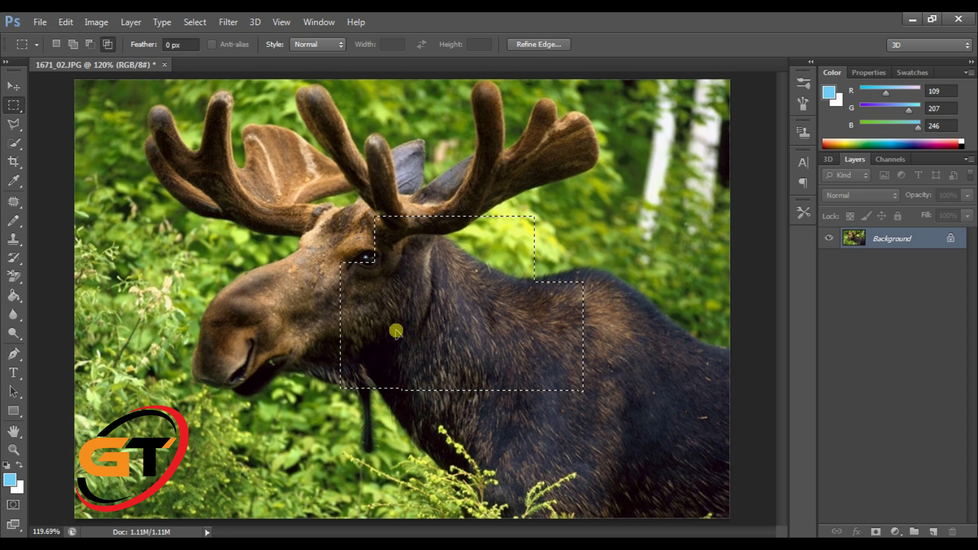
# Set the Rectangular Marquee to New Selection mode and move the stepped selection outline onto the moose's face.
pyautogui.click(32, 107)
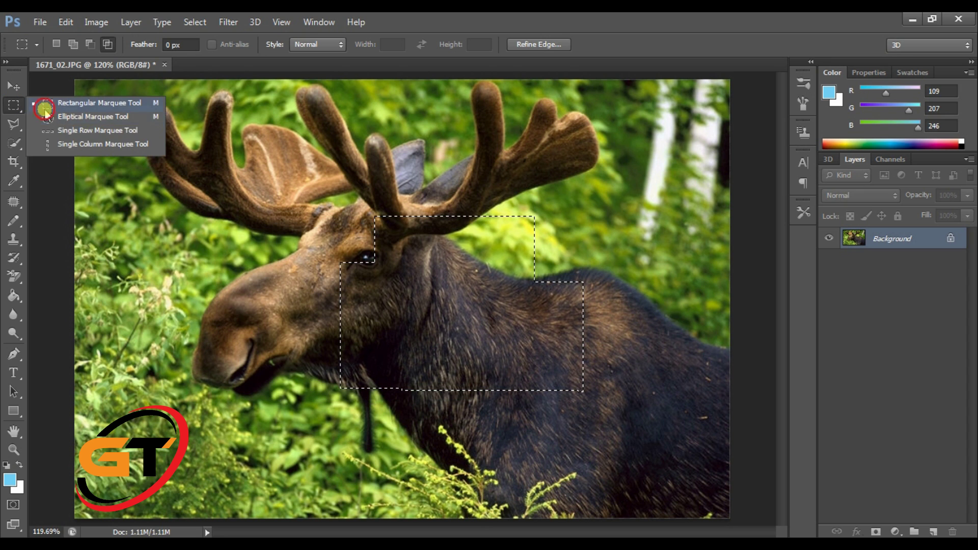
pyautogui.click(56, 104)
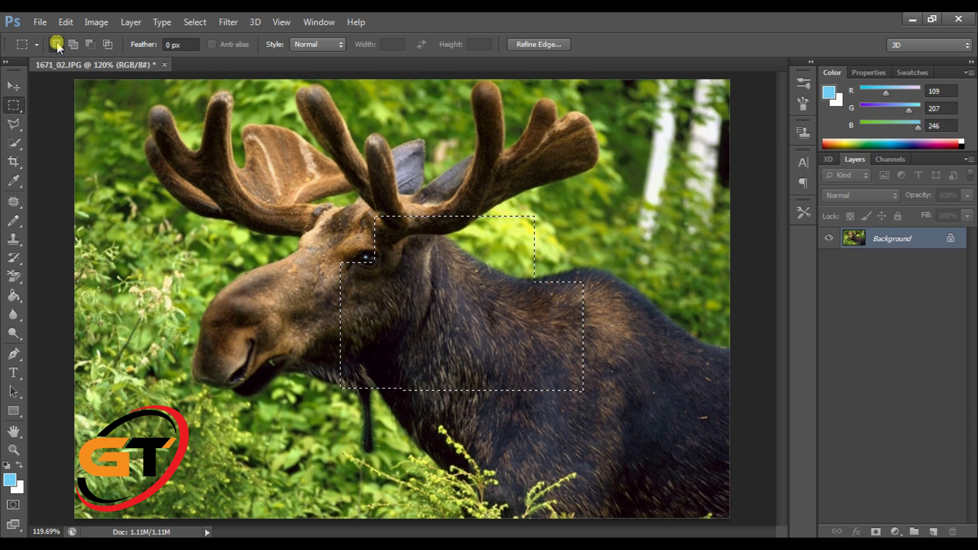
pyautogui.moveTo(457, 302); pyautogui.dragTo(299, 315)
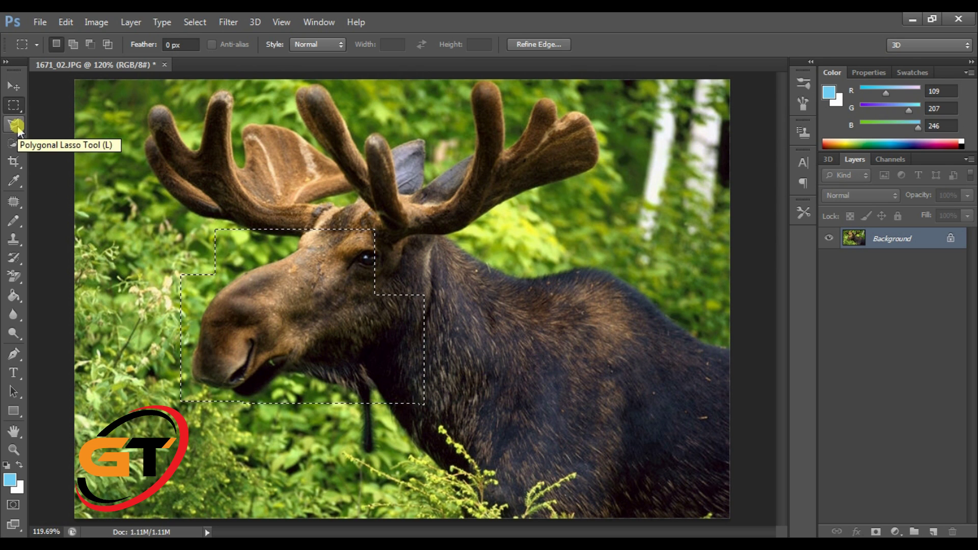
# Draw a freehand Lasso selection with 0 px feather around the whole moose and slightly adjust its outline's position.
pyautogui.moveTo(18, 129)
pyautogui.mouseDown()
pyautogui.moveTo(65, 134)
pyautogui.moveTo(75, 120)
pyautogui.moveTo(98, 122)
pyautogui.mouseUp()
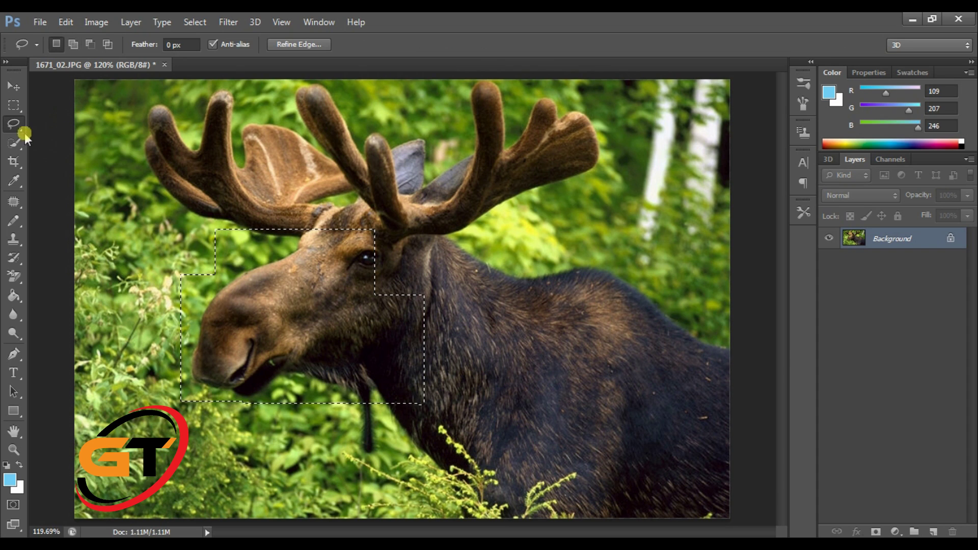
pyautogui.moveTo(15, 126); pyautogui.dragTo(118, 134)
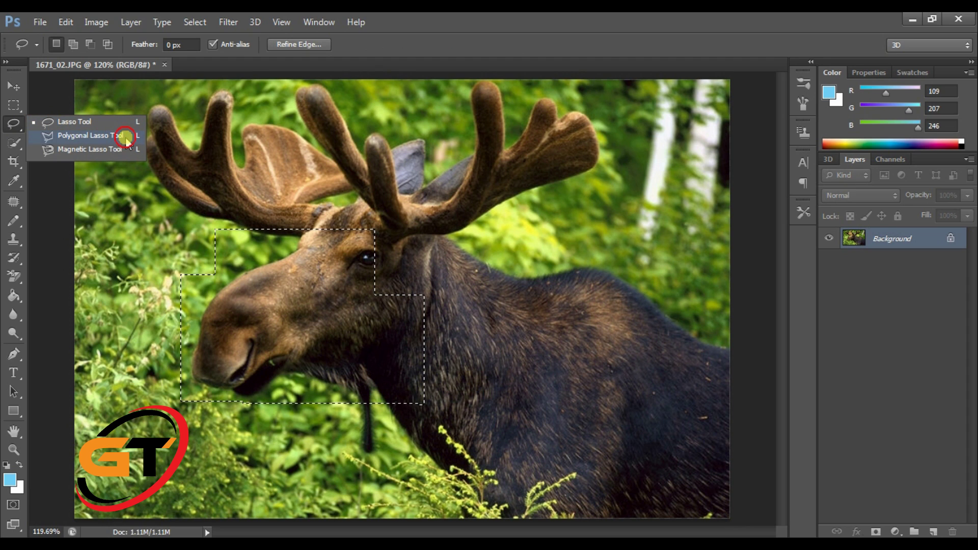
pyautogui.moveTo(126, 137)
pyautogui.mouseDown()
pyautogui.moveTo(127, 155)
pyautogui.moveTo(91, 125)
pyautogui.mouseUp()
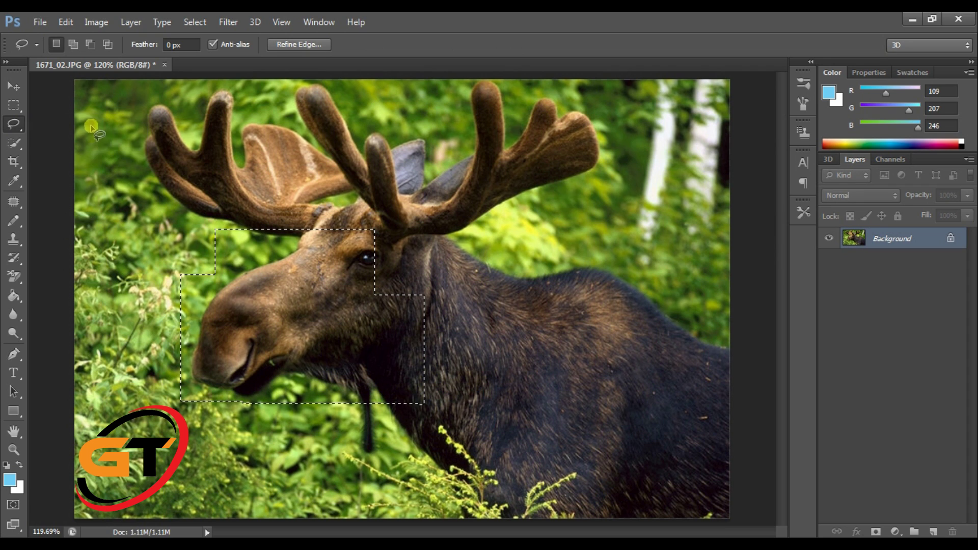
pyautogui.click(217, 249)
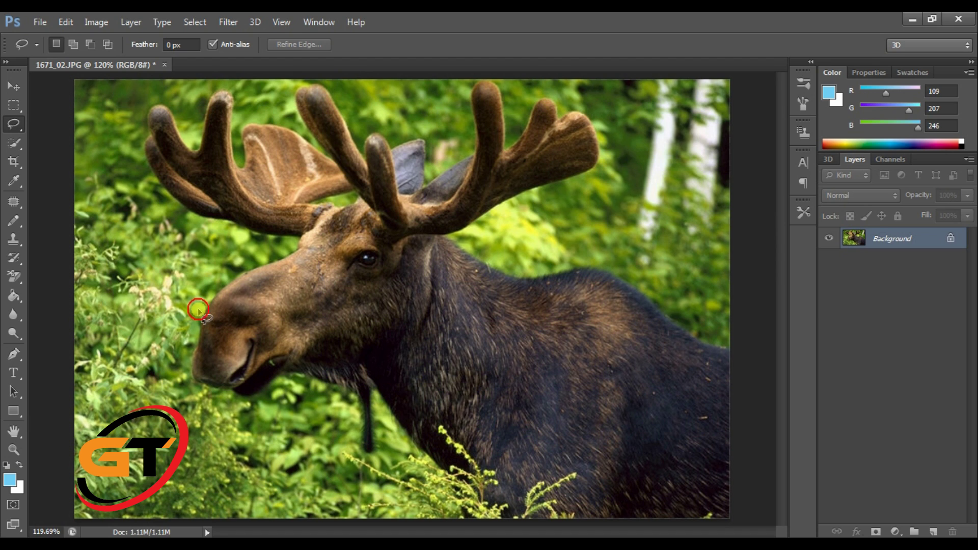
pyautogui.moveTo(204, 294); pyautogui.dragTo(192, 351)
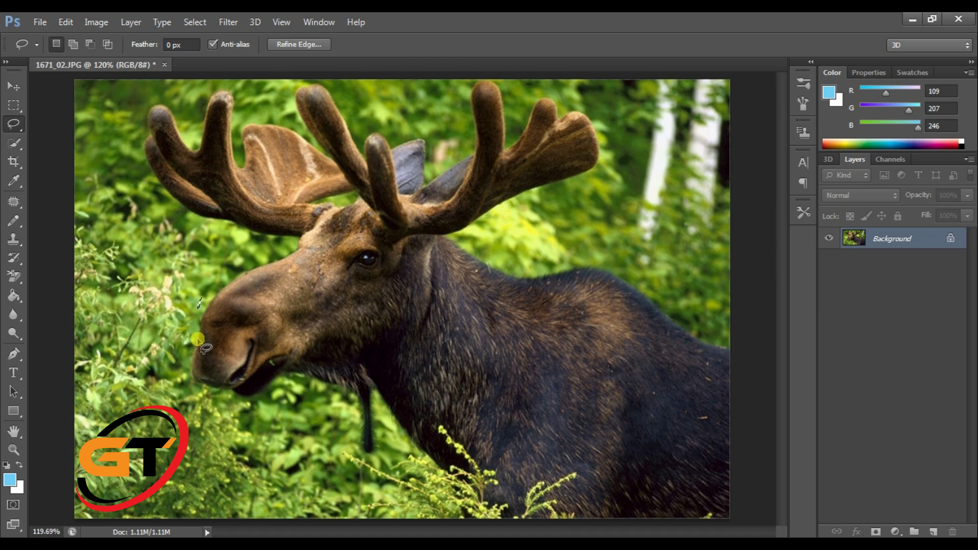
pyautogui.moveTo(200, 340)
pyautogui.mouseDown()
pyautogui.moveTo(204, 306)
pyautogui.moveTo(222, 286)
pyautogui.moveTo(301, 245)
pyautogui.moveTo(171, 203)
pyautogui.moveTo(143, 145)
pyautogui.moveTo(156, 99)
pyautogui.moveTo(189, 139)
pyautogui.moveTo(201, 100)
pyautogui.moveTo(228, 86)
pyautogui.moveTo(243, 152)
pyautogui.moveTo(245, 122)
pyautogui.moveTo(284, 124)
pyautogui.moveTo(308, 139)
pyautogui.moveTo(293, 113)
pyautogui.moveTo(298, 87)
pyautogui.moveTo(323, 87)
pyautogui.moveTo(357, 146)
pyautogui.moveTo(362, 134)
pyautogui.moveTo(426, 139)
pyautogui.moveTo(431, 172)
pyautogui.moveTo(470, 146)
pyautogui.moveTo(470, 85)
pyautogui.moveTo(506, 96)
pyautogui.moveTo(510, 141)
pyautogui.moveTo(540, 100)
pyautogui.moveTo(589, 105)
pyautogui.moveTo(608, 176)
pyautogui.moveTo(532, 221)
pyautogui.moveTo(505, 255)
pyautogui.moveTo(658, 269)
pyautogui.moveTo(733, 394)
pyautogui.moveTo(713, 521)
pyautogui.moveTo(536, 522)
pyautogui.moveTo(330, 381)
pyautogui.moveTo(256, 400)
pyautogui.moveTo(199, 389)
pyautogui.moveTo(189, 362)
pyautogui.moveTo(201, 334)
pyautogui.mouseUp()
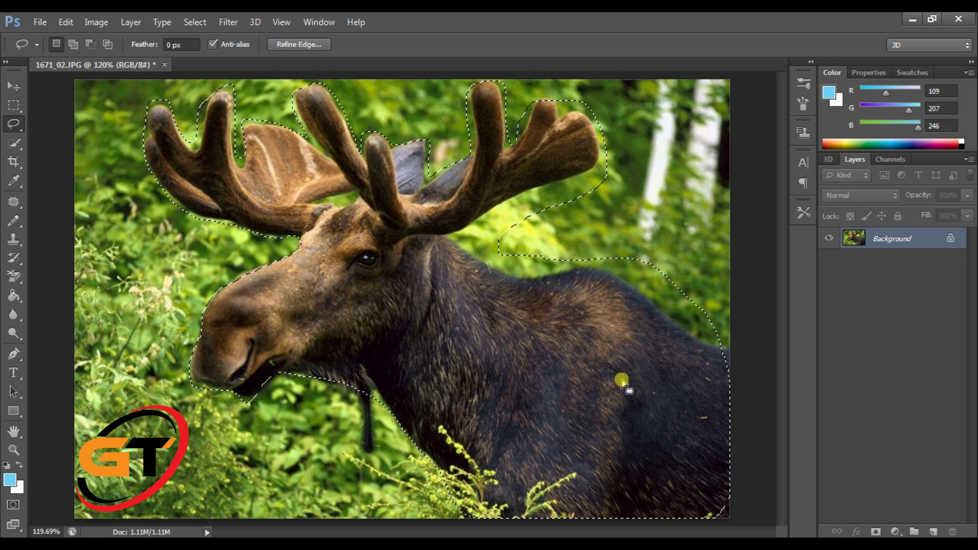
pyautogui.moveTo(428, 256); pyautogui.dragTo(398, 270)
pyautogui.moveTo(399, 270); pyautogui.dragTo(397, 268)
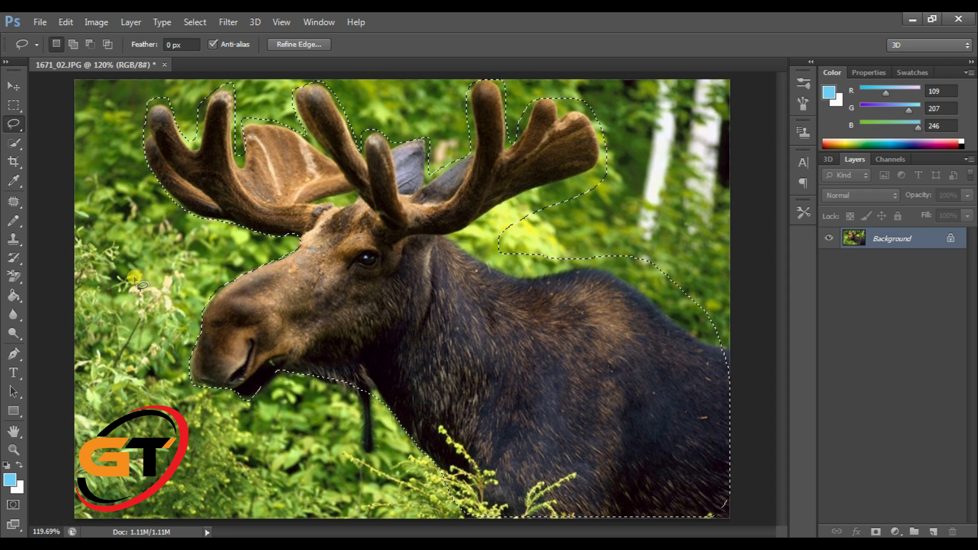
# Replace the whole-moose selection with successive small freehand Lasso selections on the foliage, ending with a small circle near the muzzle.
pyautogui.moveTo(135, 273)
pyautogui.mouseDown()
pyautogui.moveTo(142, 297)
pyautogui.moveTo(156, 301)
pyautogui.moveTo(131, 265)
pyautogui.moveTo(135, 273)
pyautogui.mouseUp()
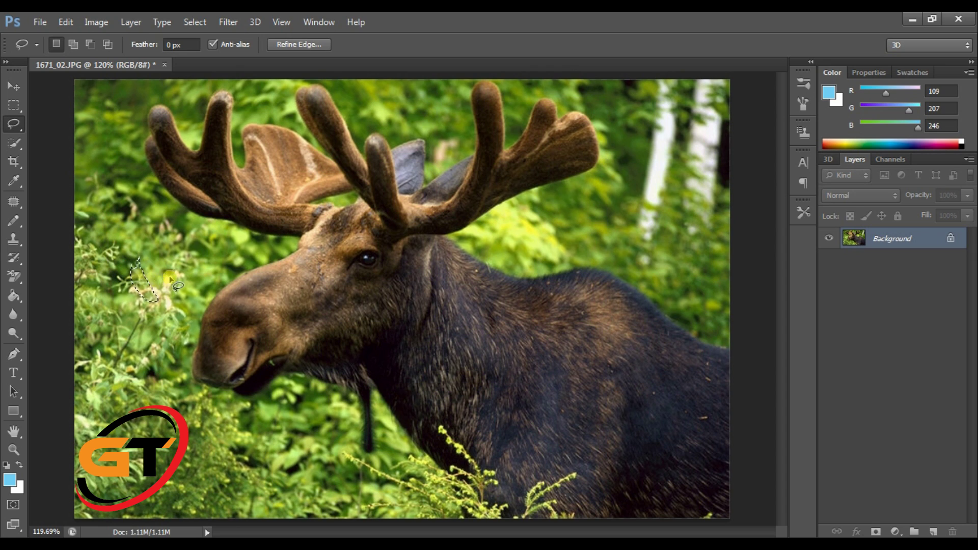
pyautogui.click(143, 287)
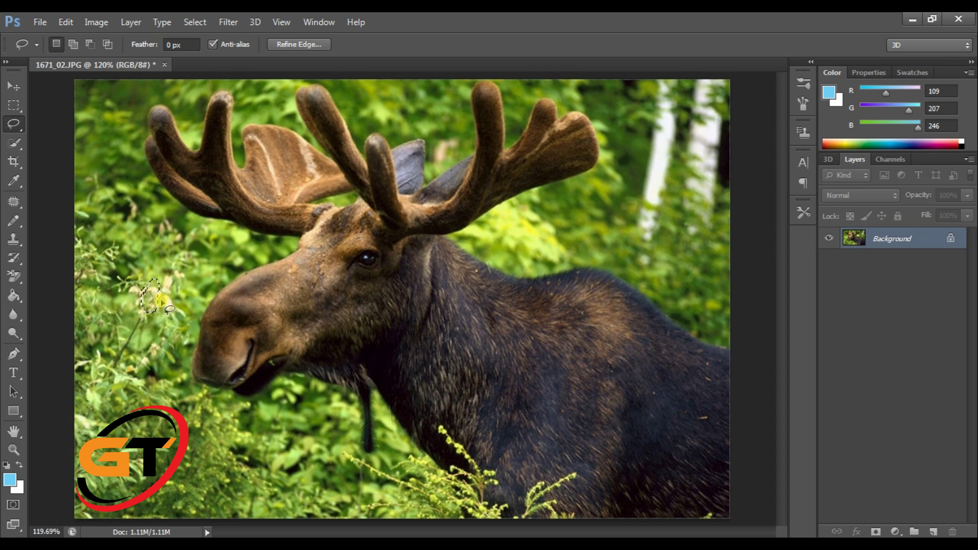
pyautogui.click(180, 270)
pyautogui.moveTo(178, 276); pyautogui.dragTo(180, 277)
# Add a strip along the moose's upper face, from the nose to the forehead, to the selection with the Polygonal Lasso.
pyautogui.click(16, 124)
pyautogui.moveTo(17, 125); pyautogui.dragTo(85, 141)
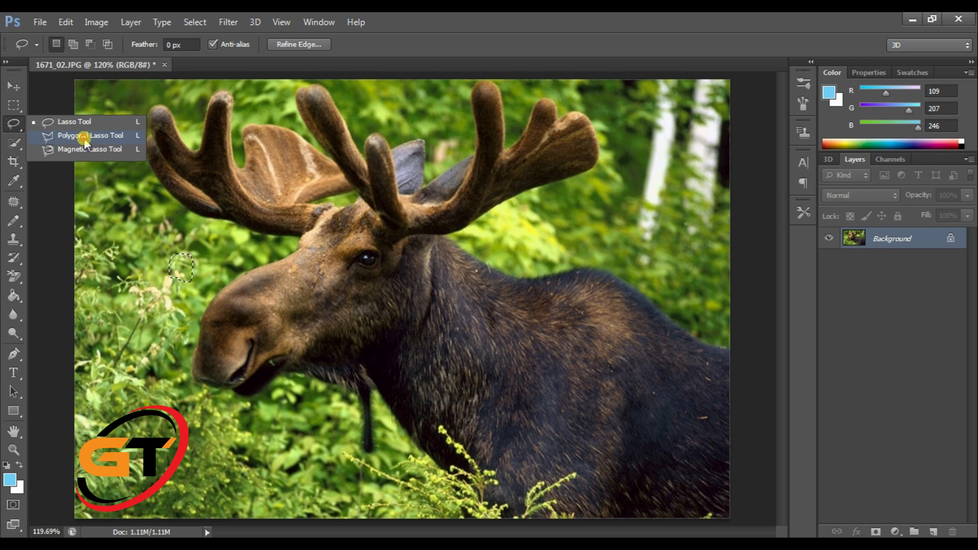
pyautogui.moveTo(88, 143); pyautogui.dragTo(87, 143)
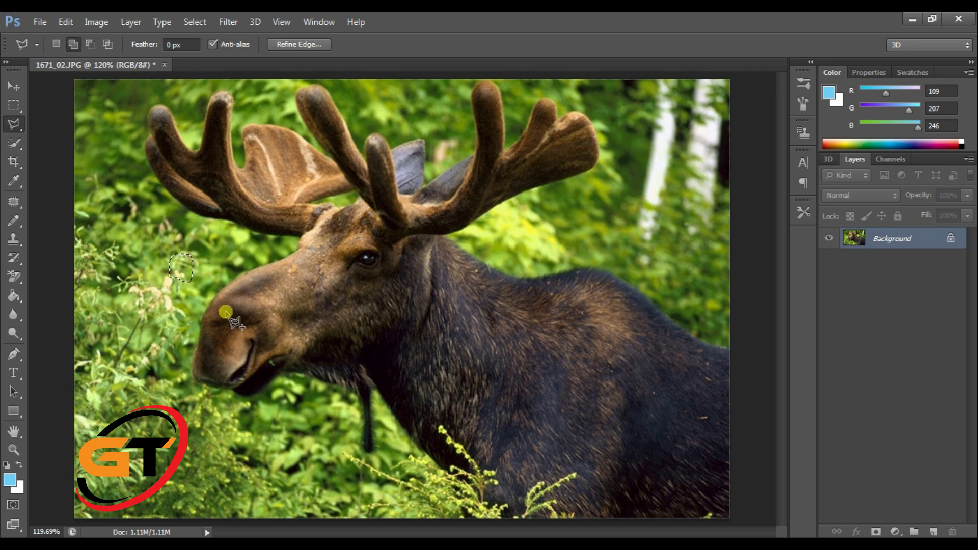
pyautogui.click(199, 342)
pyautogui.moveTo(246, 271)
pyautogui.mouseDown()
pyautogui.moveTo(303, 248)
pyautogui.moveTo(317, 222)
pyautogui.moveTo(349, 207)
pyautogui.mouseUp()
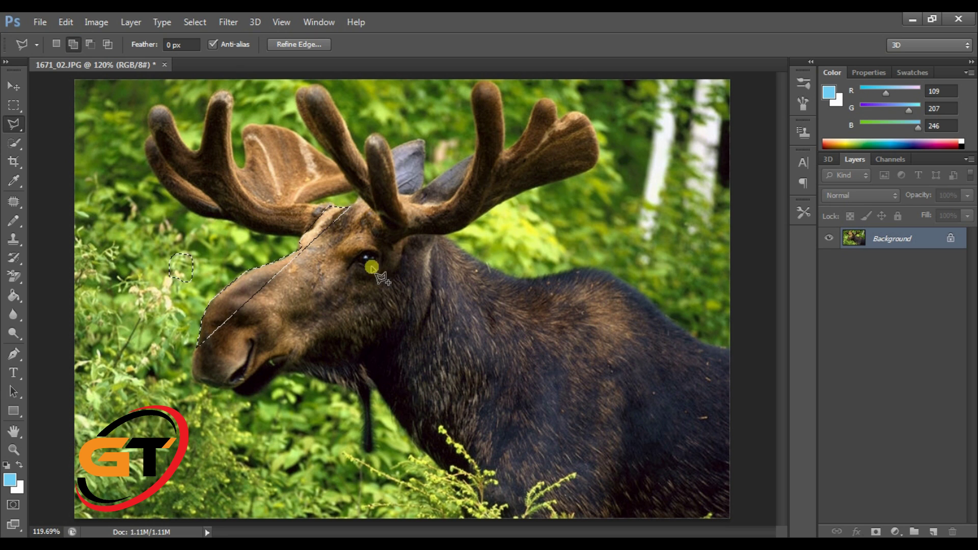
# Add the rest of the moose's head with the Polygonal Lasso, following the muzzle, jaw, throat, ear base and forehead.
pyautogui.moveTo(196, 341); pyautogui.dragTo(197, 351)
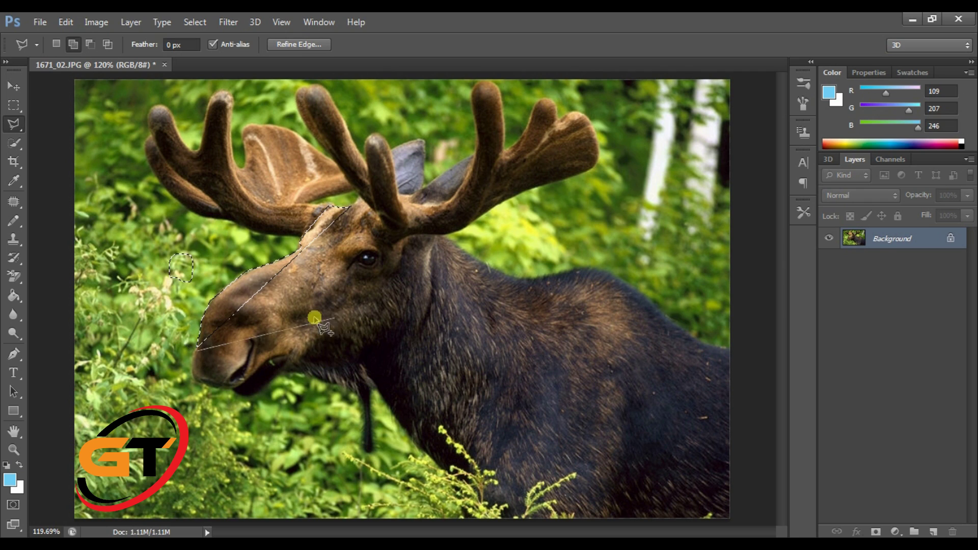
pyautogui.click(351, 206)
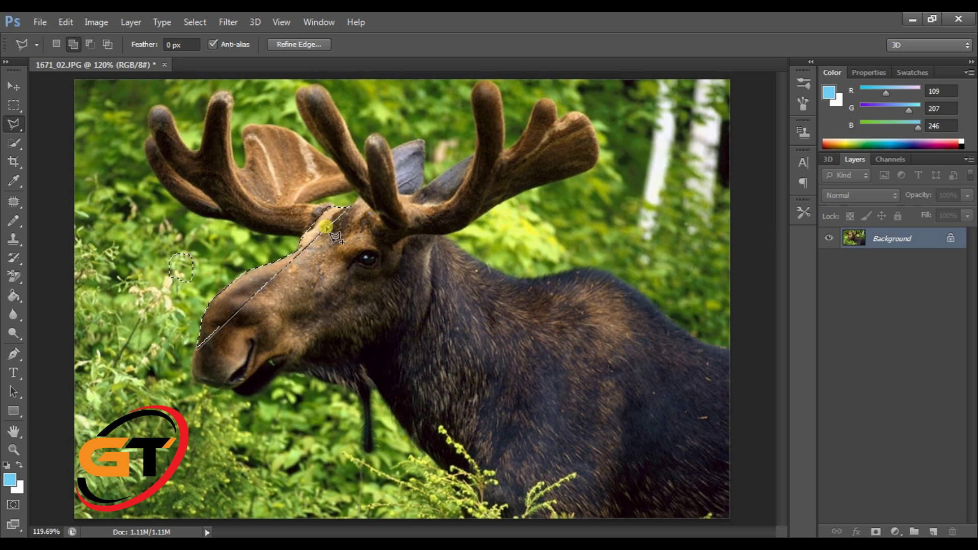
pyautogui.click(200, 346)
pyautogui.click(208, 385)
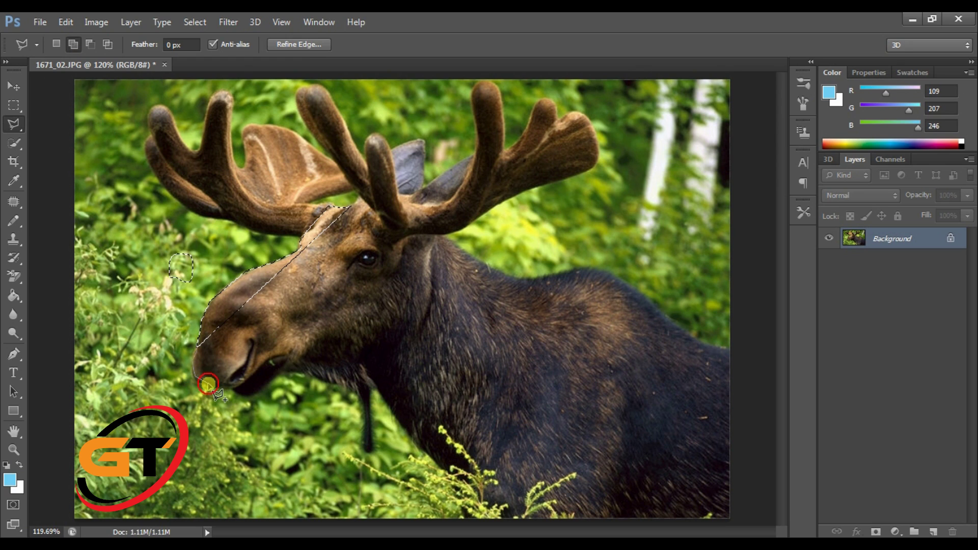
pyautogui.click(247, 399)
pyautogui.click(289, 369)
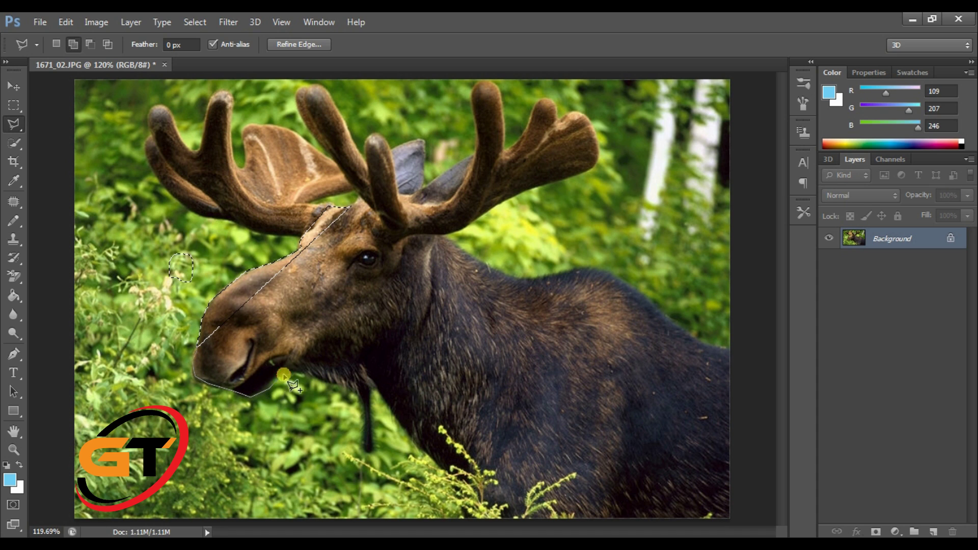
pyautogui.click(371, 389)
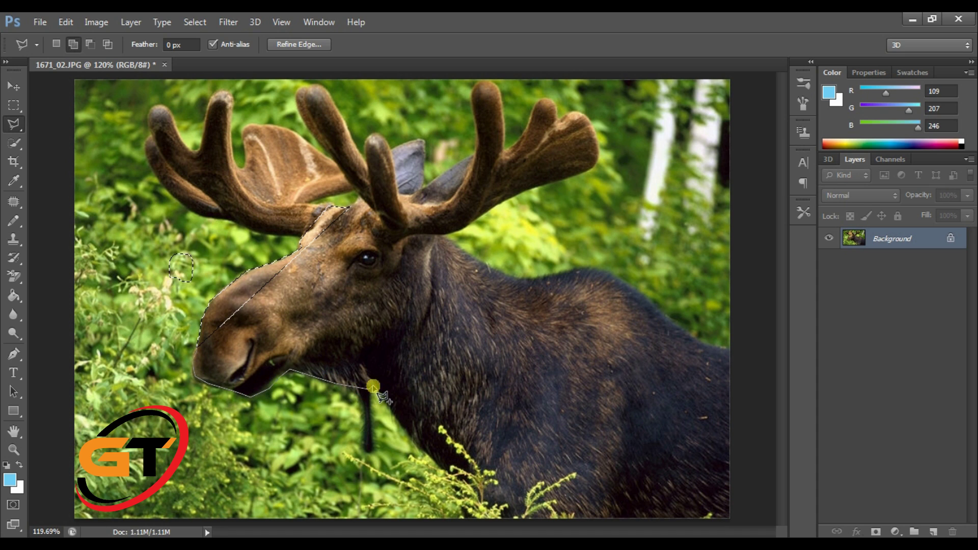
pyautogui.click(436, 237)
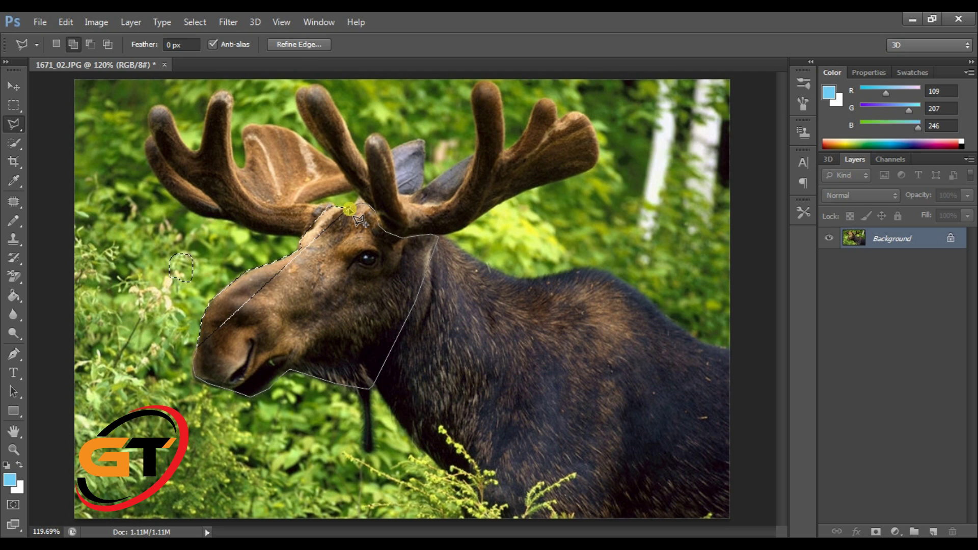
pyautogui.click(202, 335)
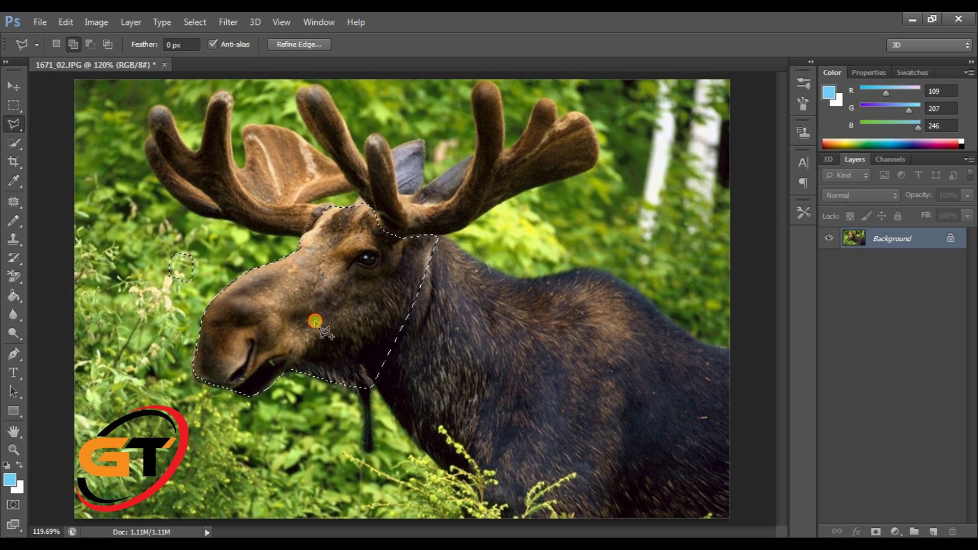
# Add a small polygonal area under the throat, and subtract the eye from the head selection.
pyautogui.click(318, 391)
pyautogui.click(88, 45)
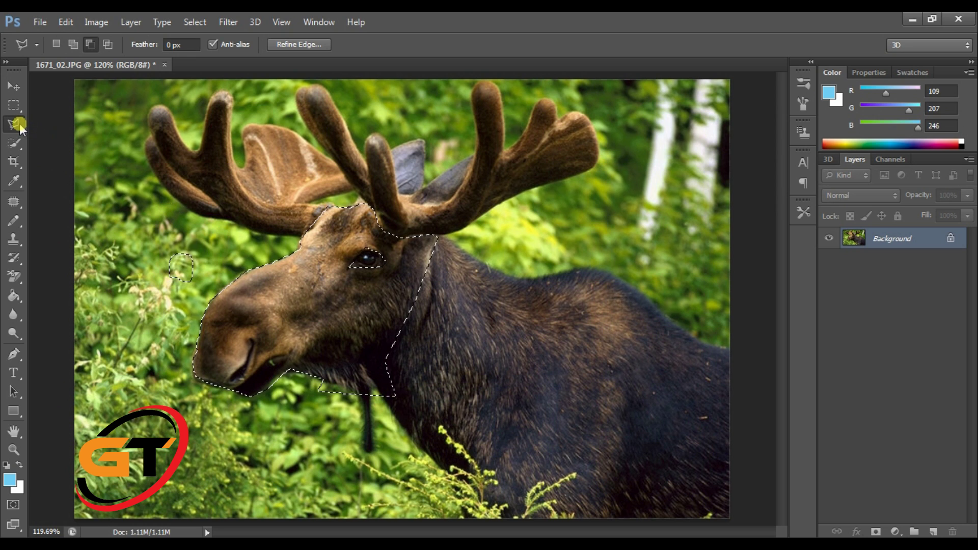
# Clear the selection and trace the moose's face with the Magnetic Lasso at 10 px width, 10% contrast and frequency 57.
pyautogui.moveTo(19, 123)
pyautogui.mouseDown()
pyautogui.moveTo(63, 125)
pyautogui.moveTo(93, 158)
pyautogui.mouseUp()
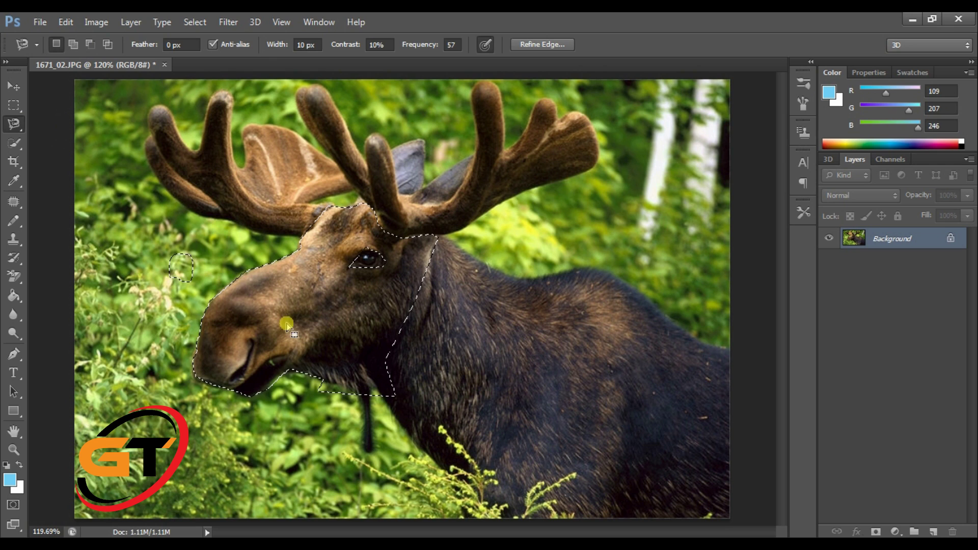
pyautogui.hotkey('ctrl', 'd')
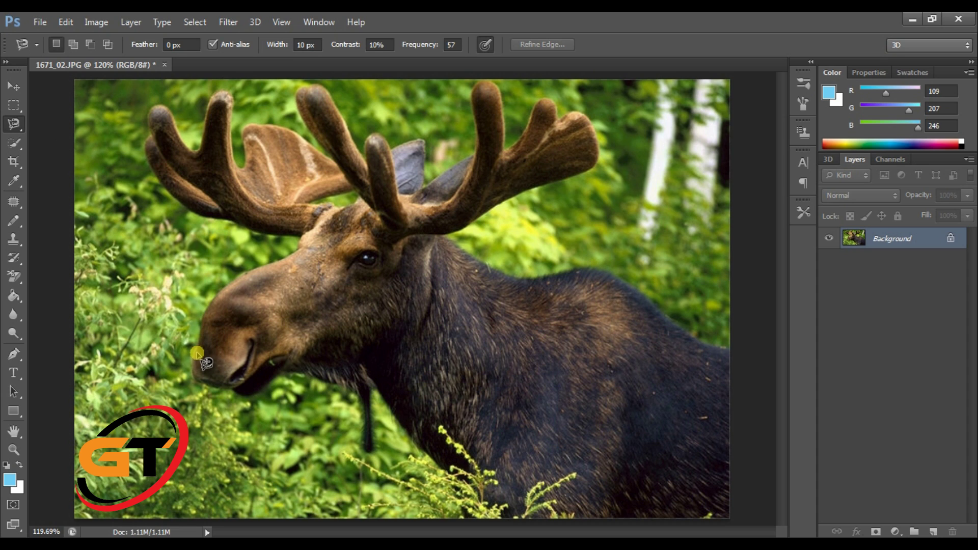
pyautogui.click(195, 351)
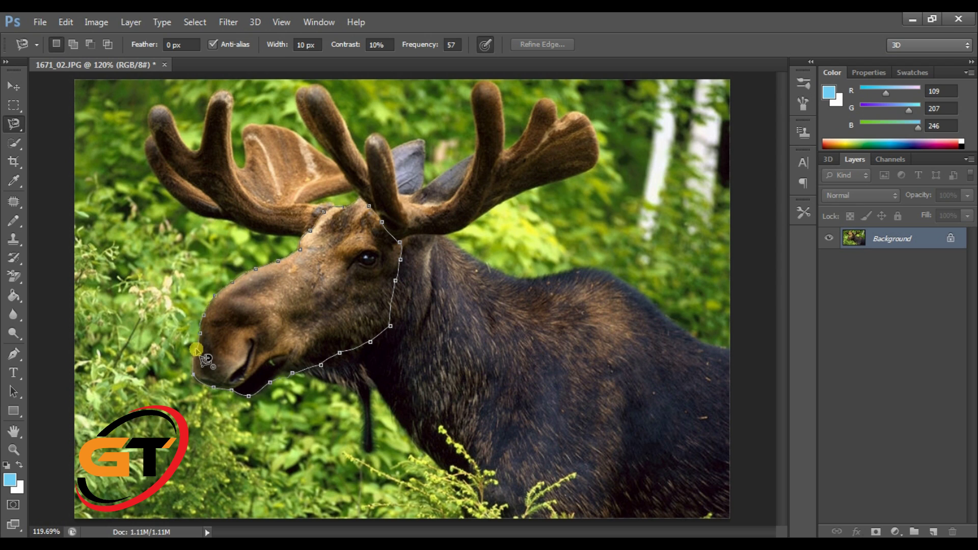
pyautogui.click(196, 350)
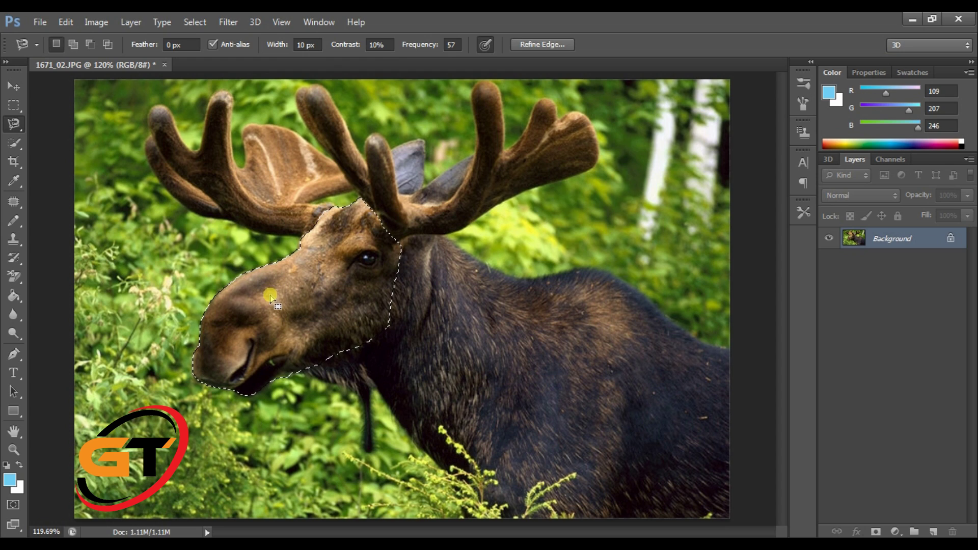
# Examine how closely the Magnetic Lasso outline follows the edges of the moose's face.
pyautogui.scroll(6, 271, 300)
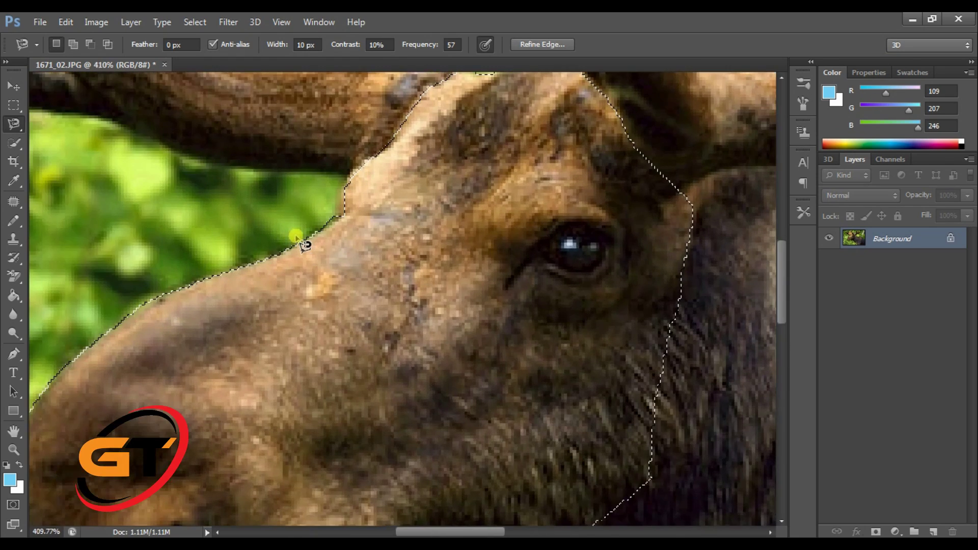
pyautogui.scroll(-3, 304, 245)
pyautogui.scroll(6, 218, 404)
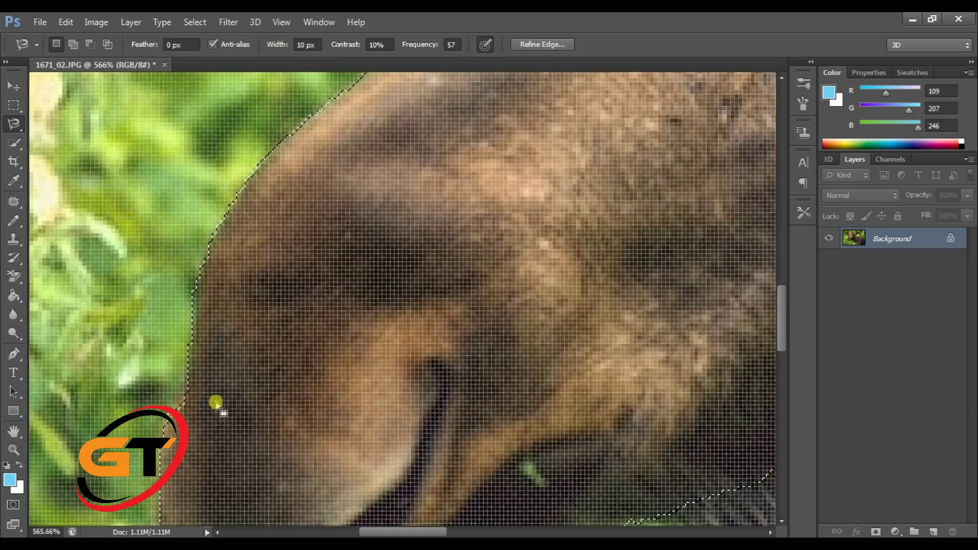
pyautogui.scroll(-4, 216, 403)
pyautogui.scroll(-3, 216, 402)
pyautogui.scroll(-1, 505, 338)
pyautogui.scroll(3, 544, 264)
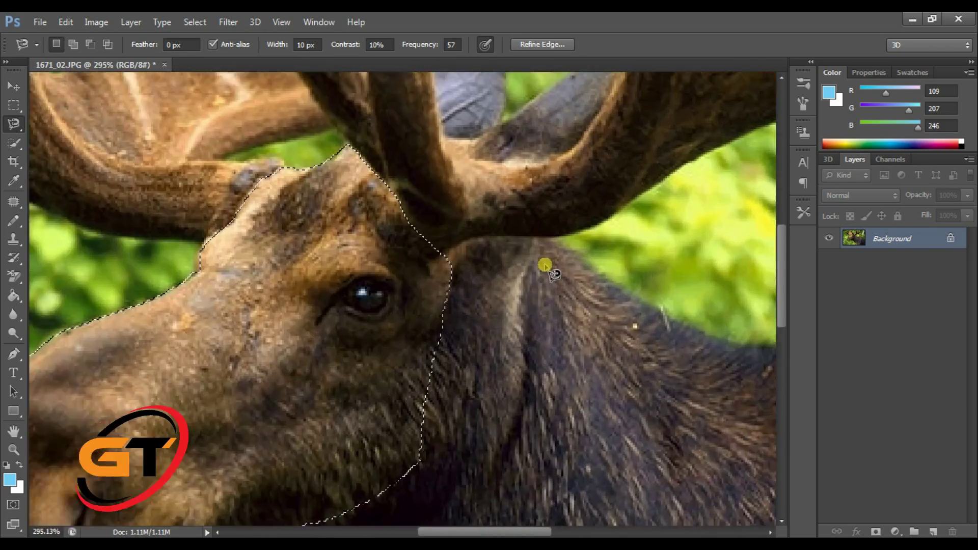
pyautogui.scroll(-1, 538, 280)
pyautogui.scroll(-3, 538, 280)
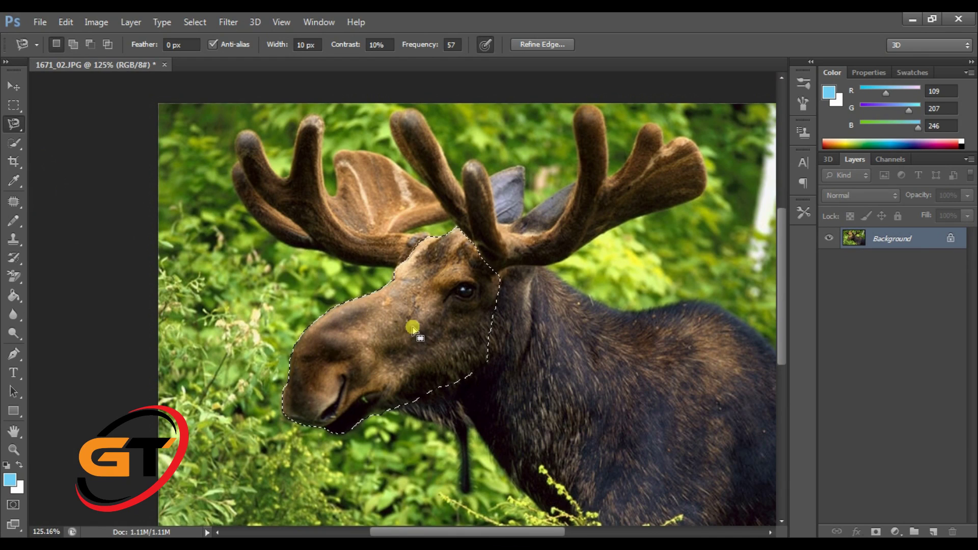
pyautogui.moveTo(14, 124); pyautogui.dragTo(53, 130)
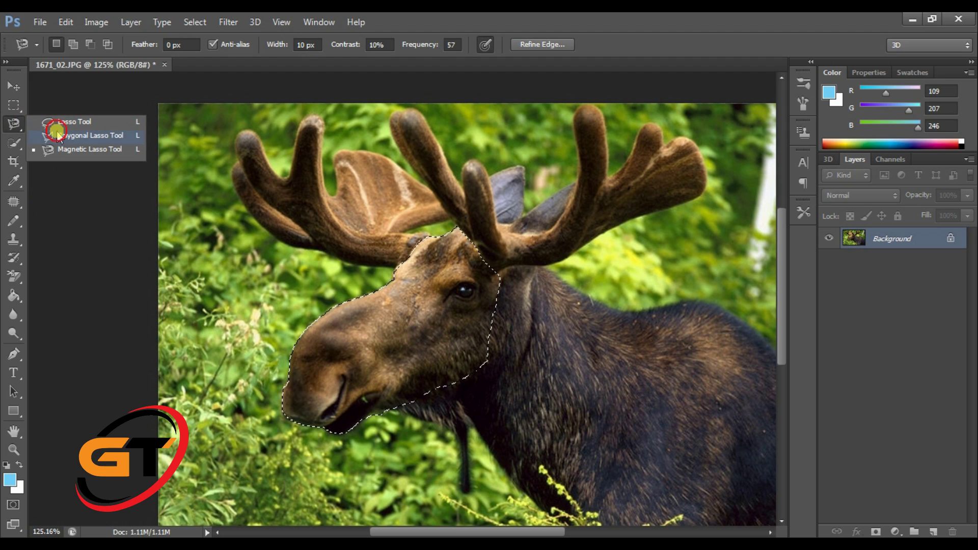
pyautogui.click(53, 132)
pyautogui.click(63, 130)
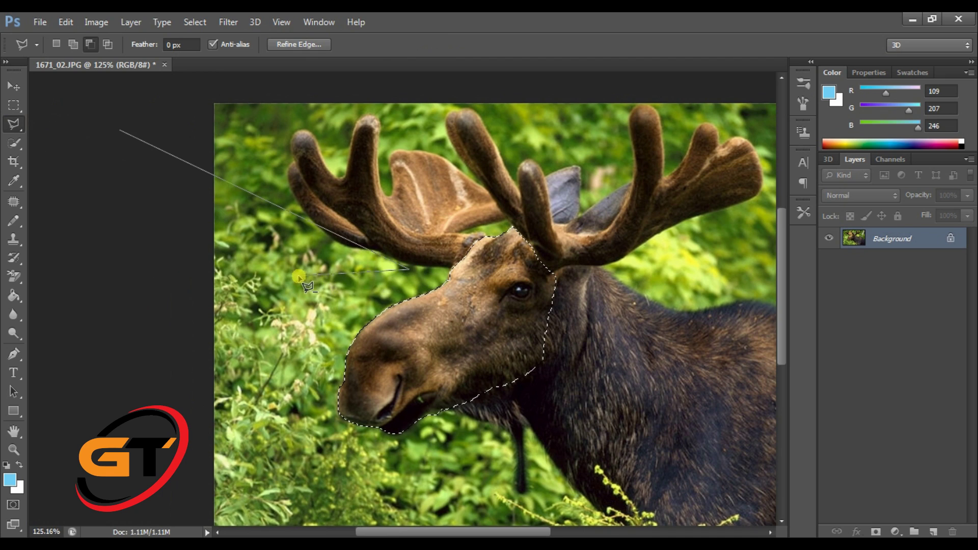
pyautogui.click(123, 151)
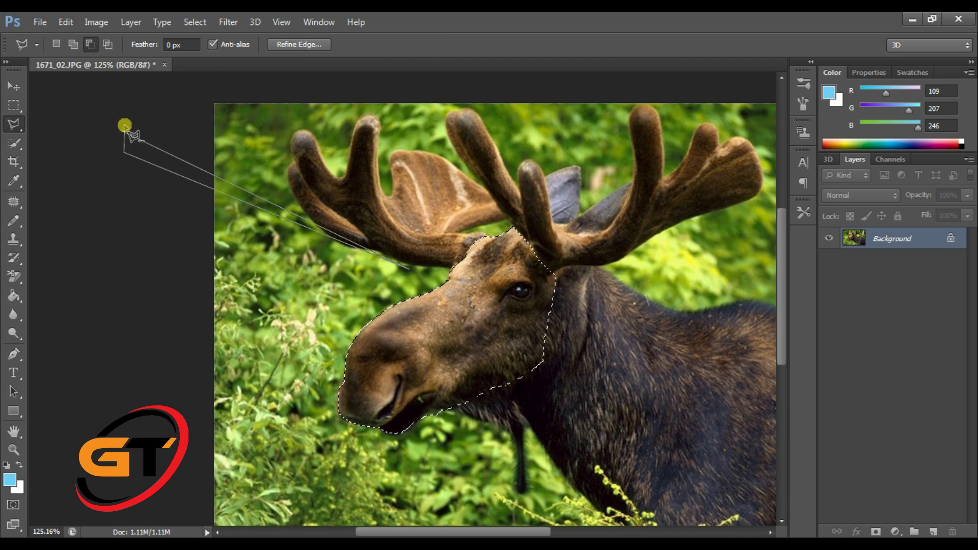
pyautogui.click(120, 132)
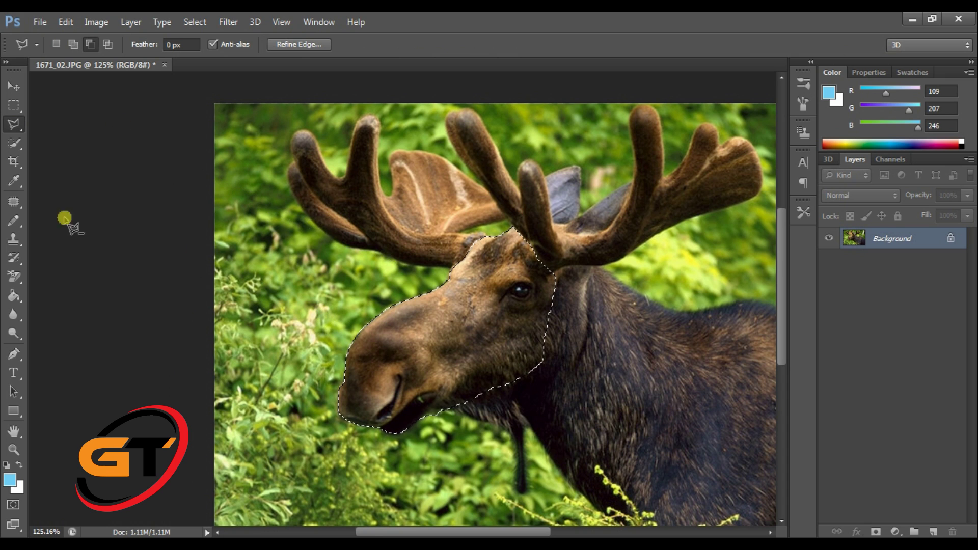
# Add most of the moose's left-hand antler to the face selection with the Quick Selection tool at a 29 px brush size.
pyautogui.click(17, 141)
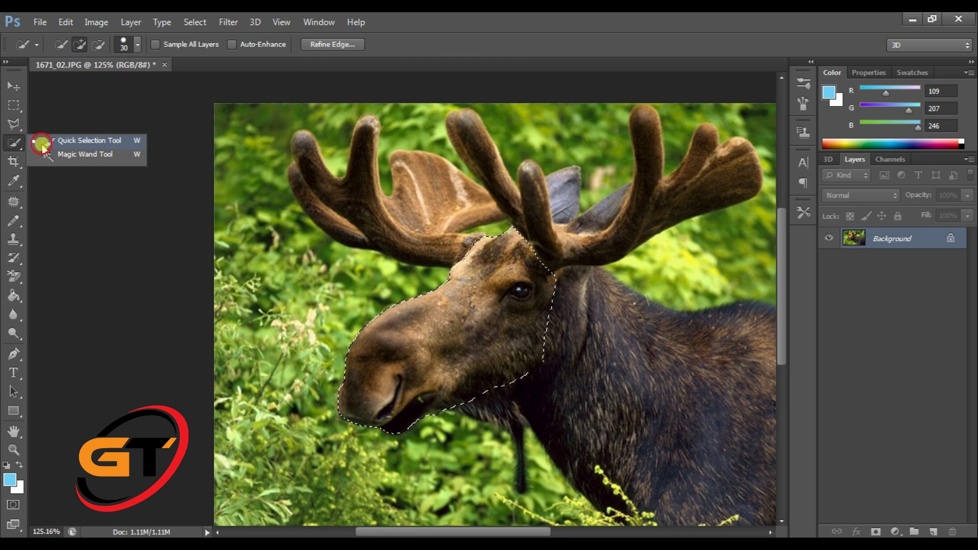
pyautogui.click(41, 142)
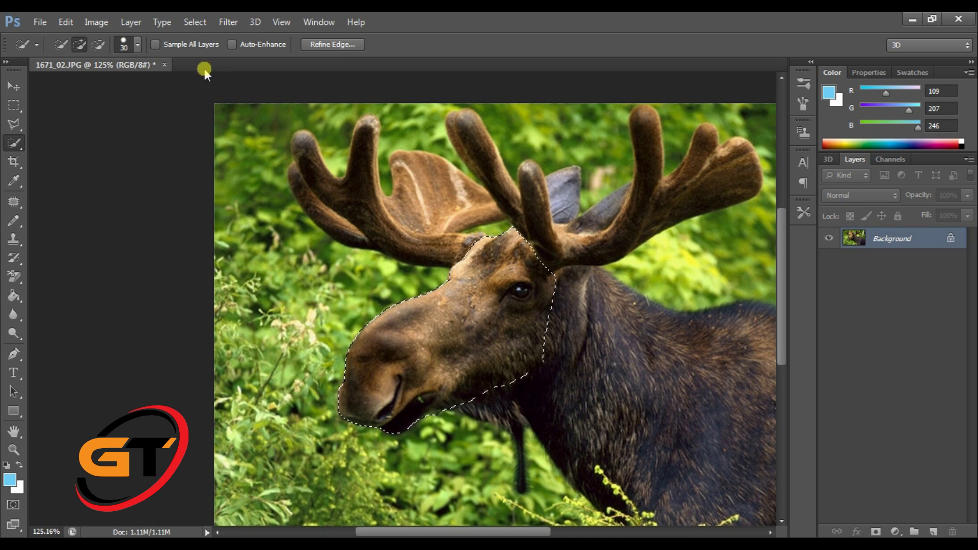
pyautogui.click(137, 49)
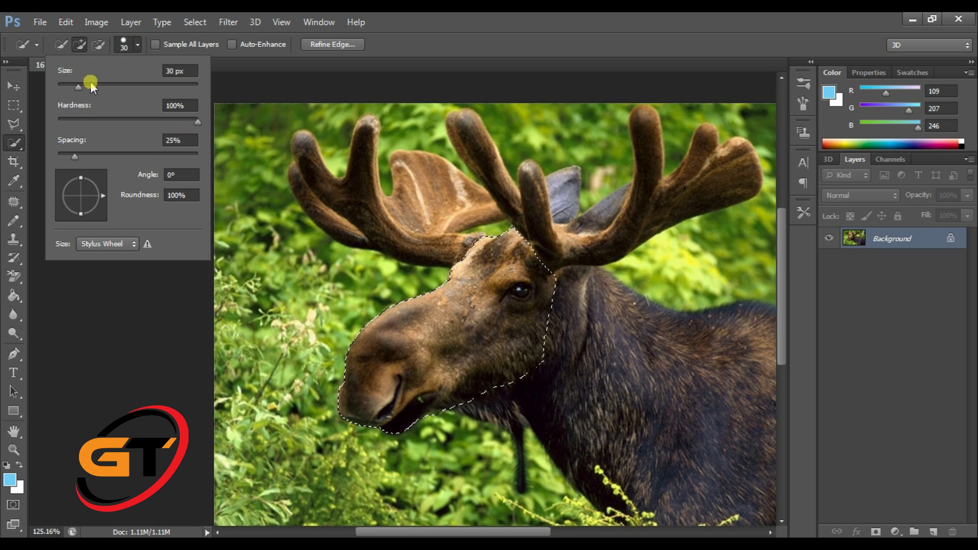
pyautogui.moveTo(92, 86); pyautogui.dragTo(78, 86)
pyautogui.moveTo(84, 91); pyautogui.dragTo(77, 87)
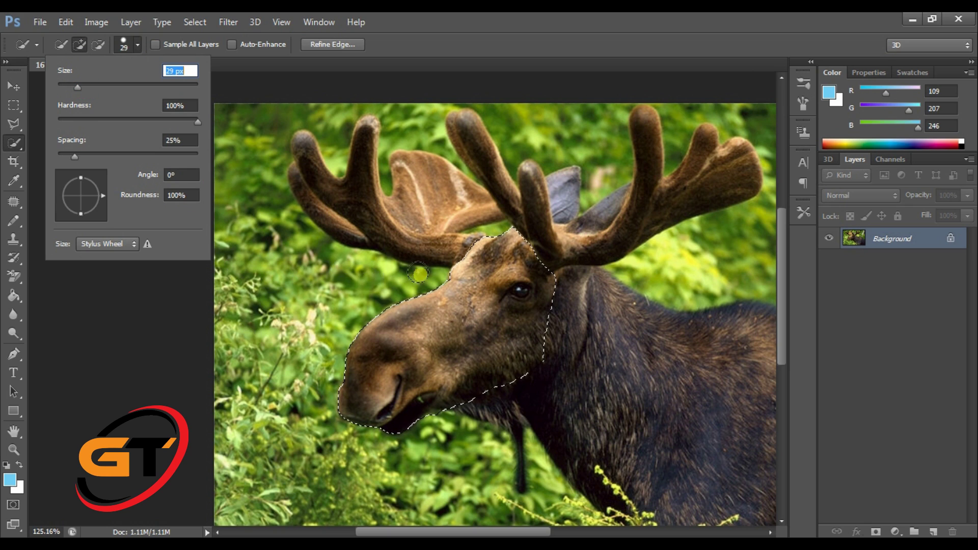
pyautogui.moveTo(362, 182); pyautogui.dragTo(362, 209)
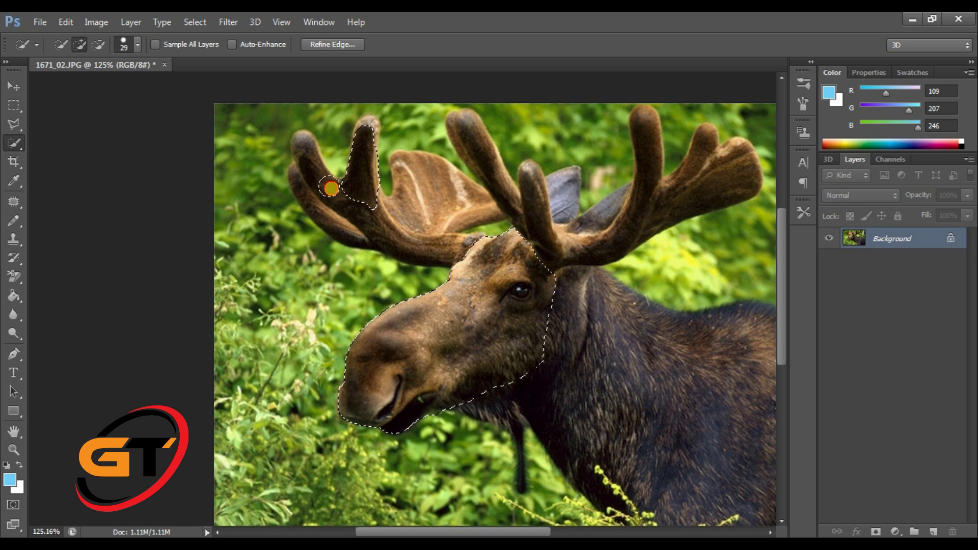
pyautogui.moveTo(331, 188)
pyautogui.mouseDown()
pyautogui.moveTo(308, 157)
pyautogui.moveTo(347, 209)
pyautogui.moveTo(398, 237)
pyautogui.moveTo(411, 227)
pyautogui.moveTo(405, 165)
pyautogui.moveTo(471, 201)
pyautogui.mouseUp()
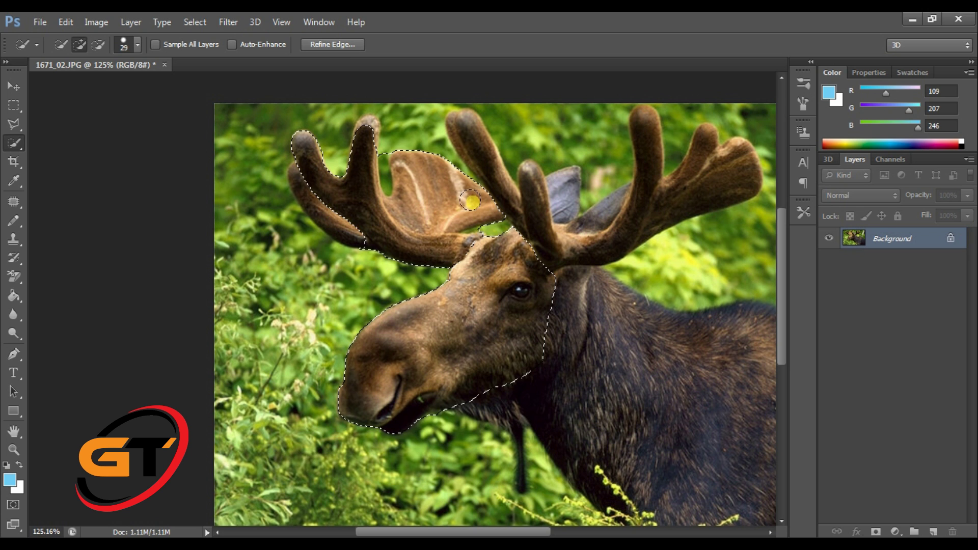
# Reduce the Quick Selection brush to 5 px and subtract the green gap between the left-hand antler's prongs from the selection.
pyautogui.scroll(2, 388, 179)
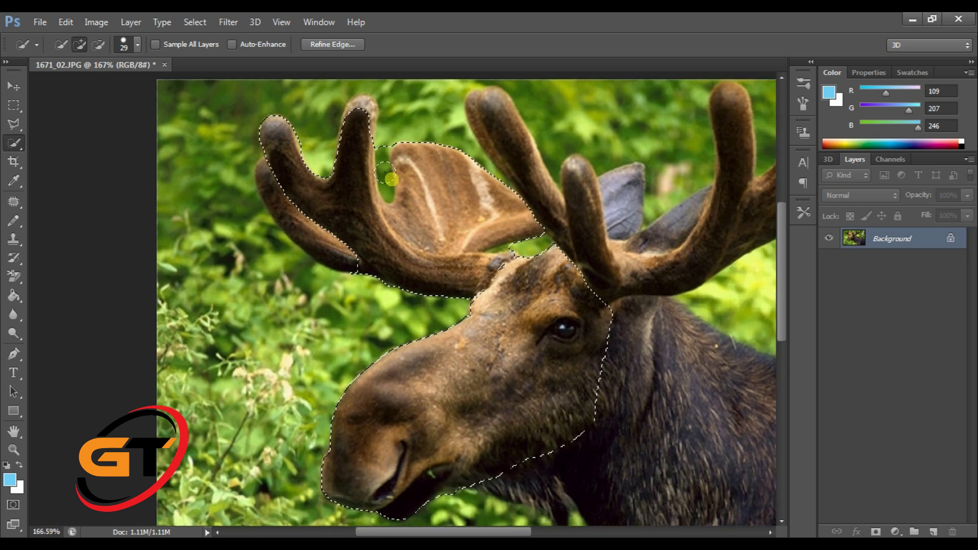
pyautogui.scroll(2, 391, 179)
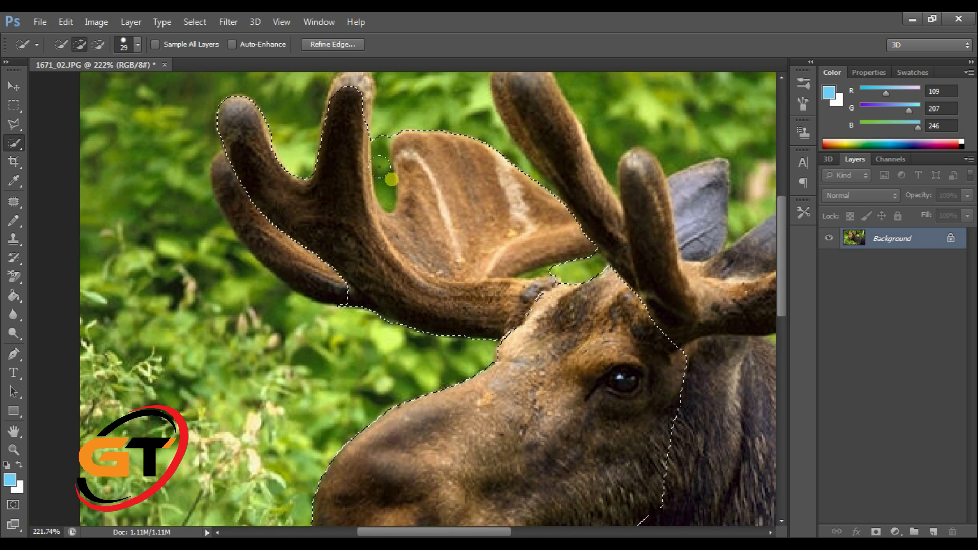
pyautogui.click(138, 48)
pyautogui.moveTo(80, 83); pyautogui.dragTo(62, 88)
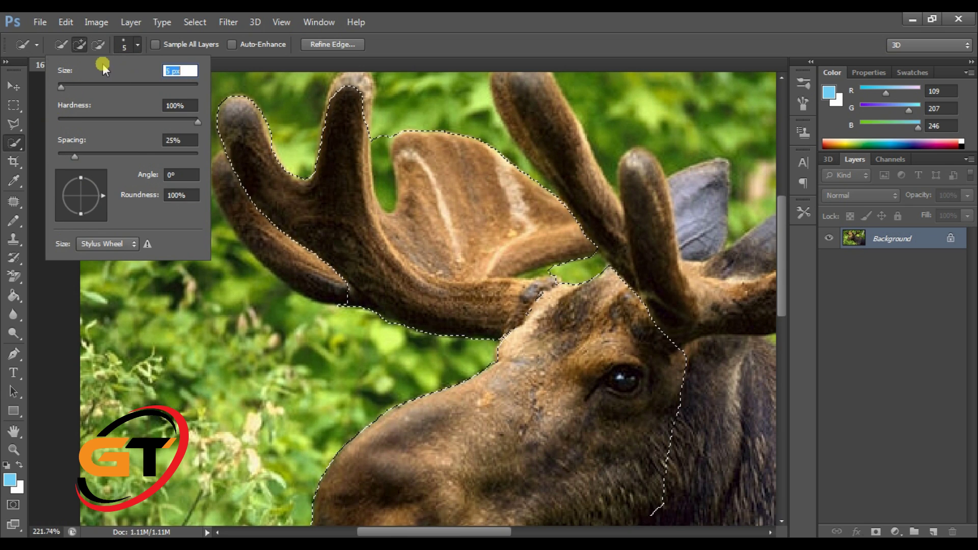
pyautogui.click(55, 47)
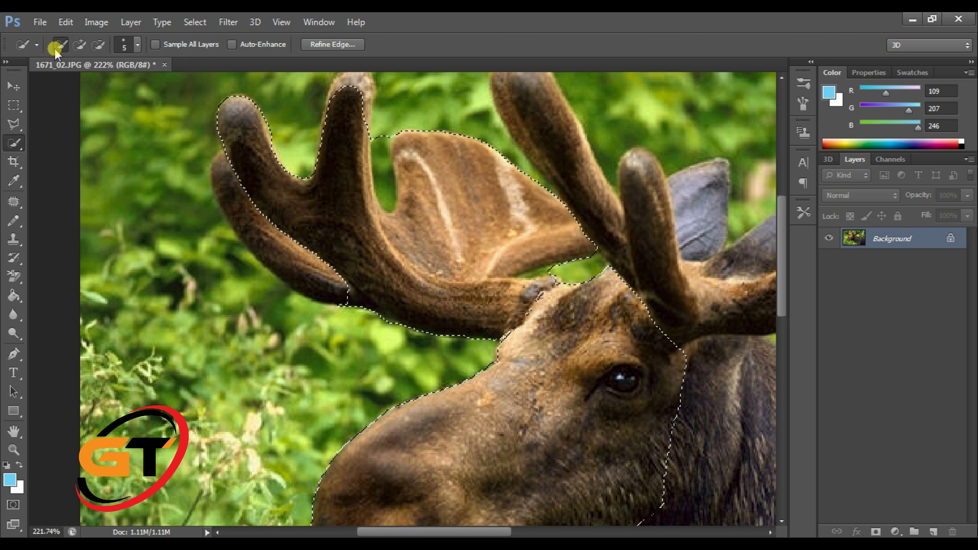
pyautogui.click(96, 47)
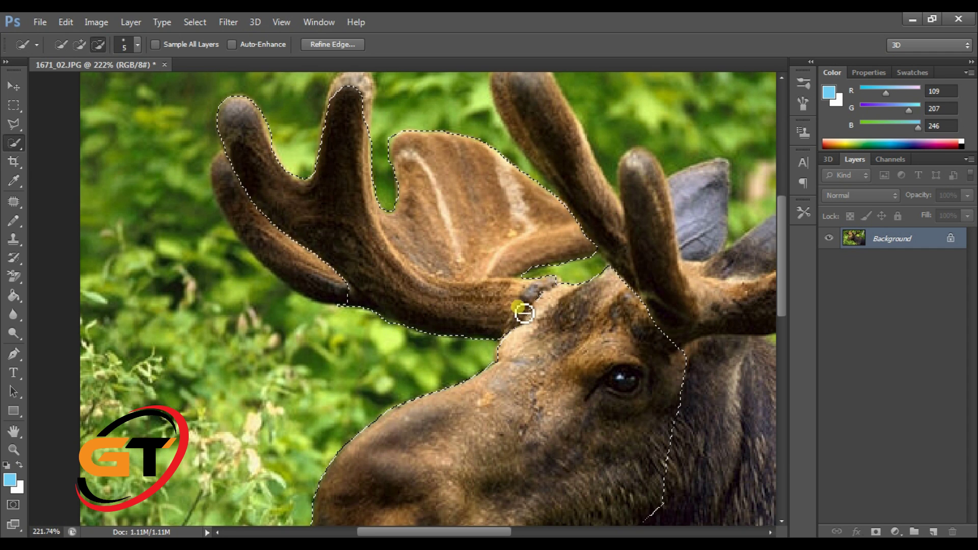
# Subtract the moose's eye from the face selection with the Quick Selection tool.
pyautogui.scroll(-3, 524, 313)
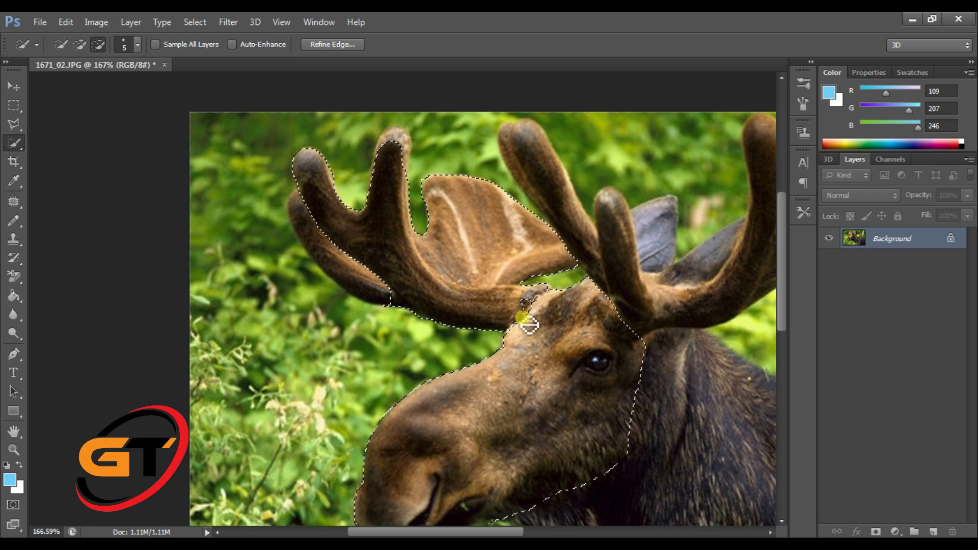
pyautogui.click(601, 362)
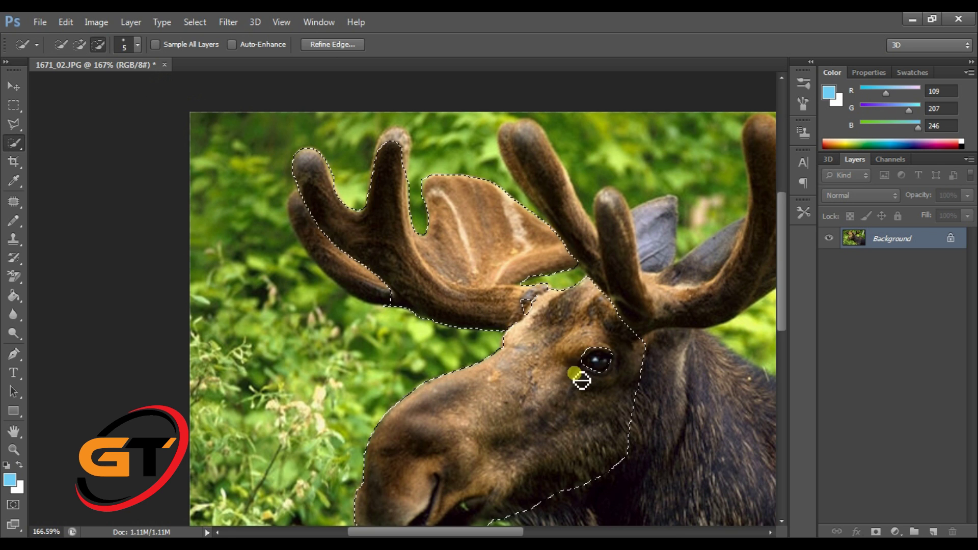
pyautogui.click(136, 45)
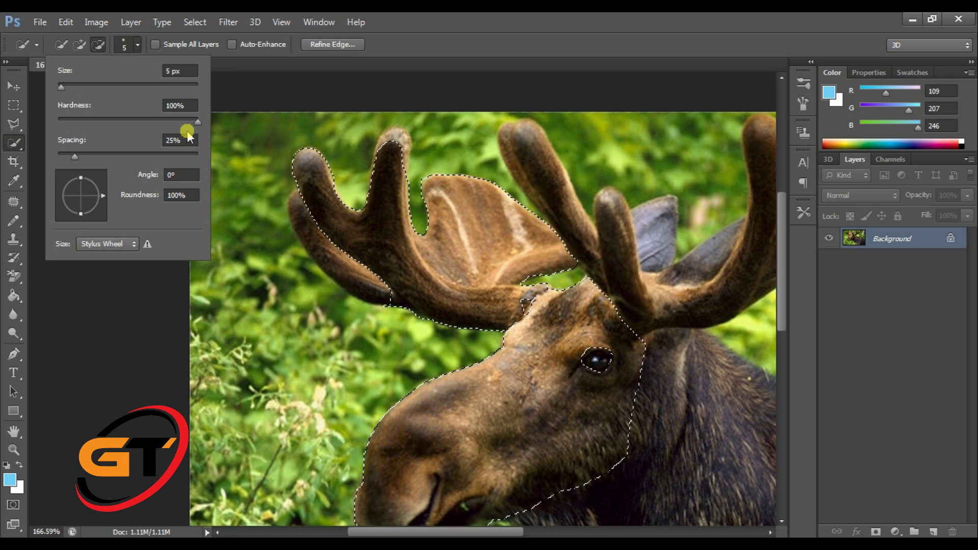
pyautogui.scroll(-2, 536, 267)
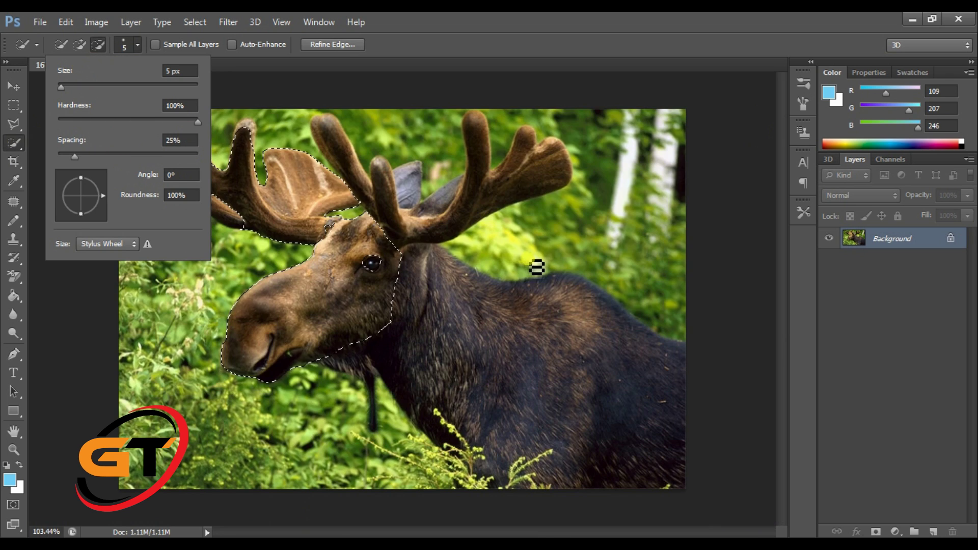
pyautogui.click(312, 182)
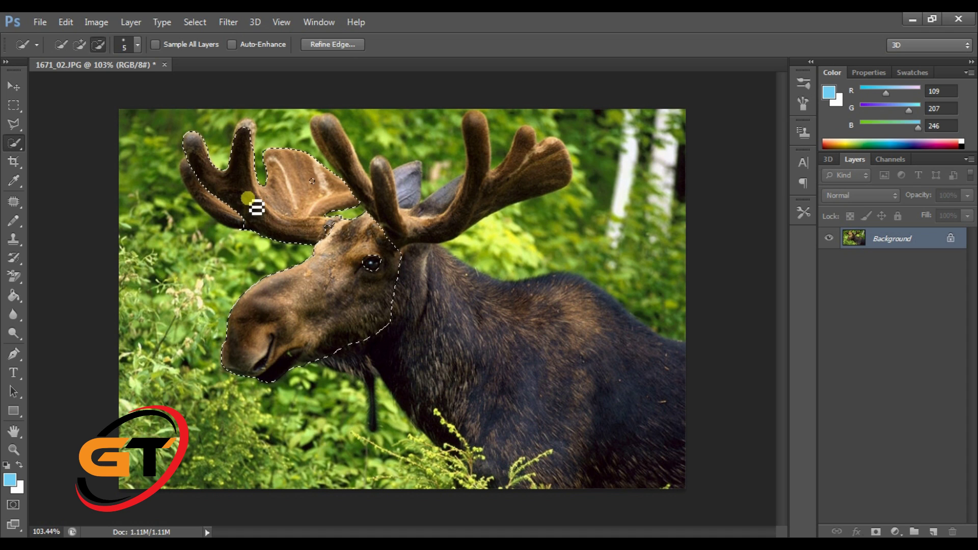
pyautogui.click(15, 87)
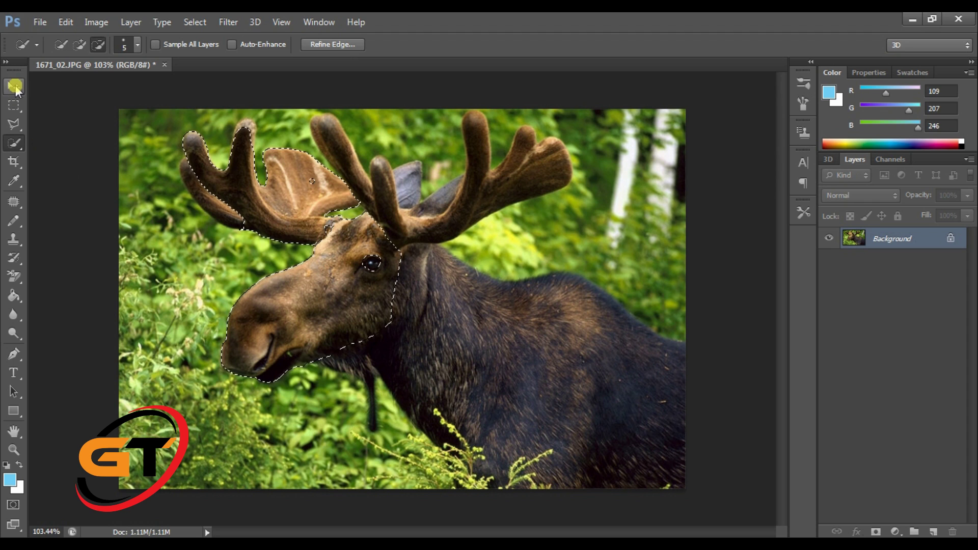
pyautogui.click(222, 196)
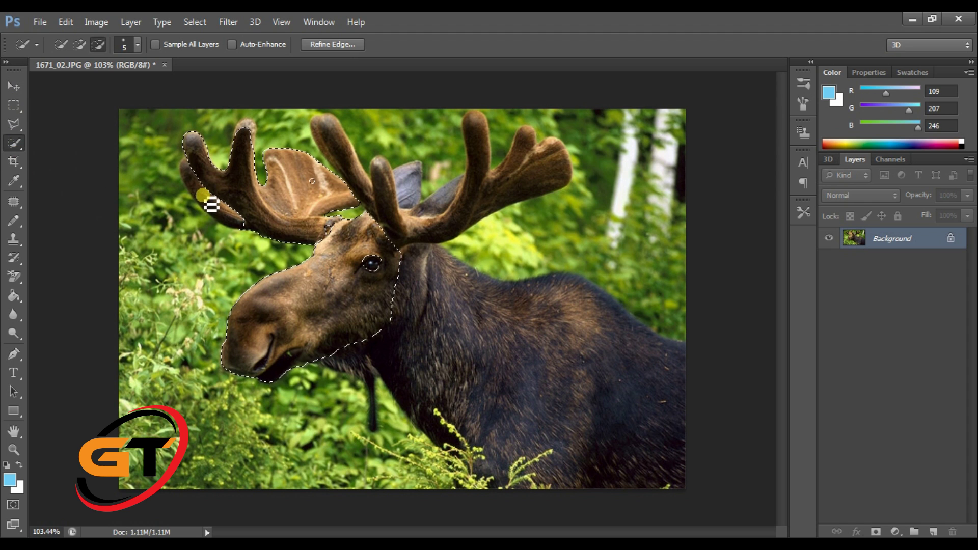